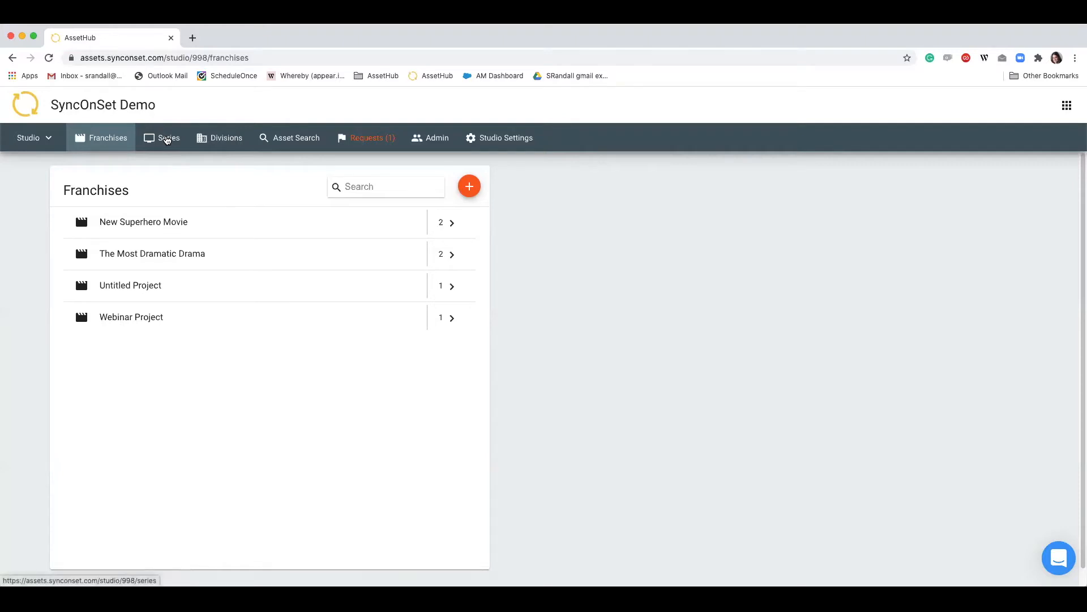
Look at the studio's Series and Divisions lists, and open the Untitled Project franchise from the Franchises list
{"action": "left_click", "coordinate": [167, 140]}
{"action": "left_click", "coordinate": [223, 142]}
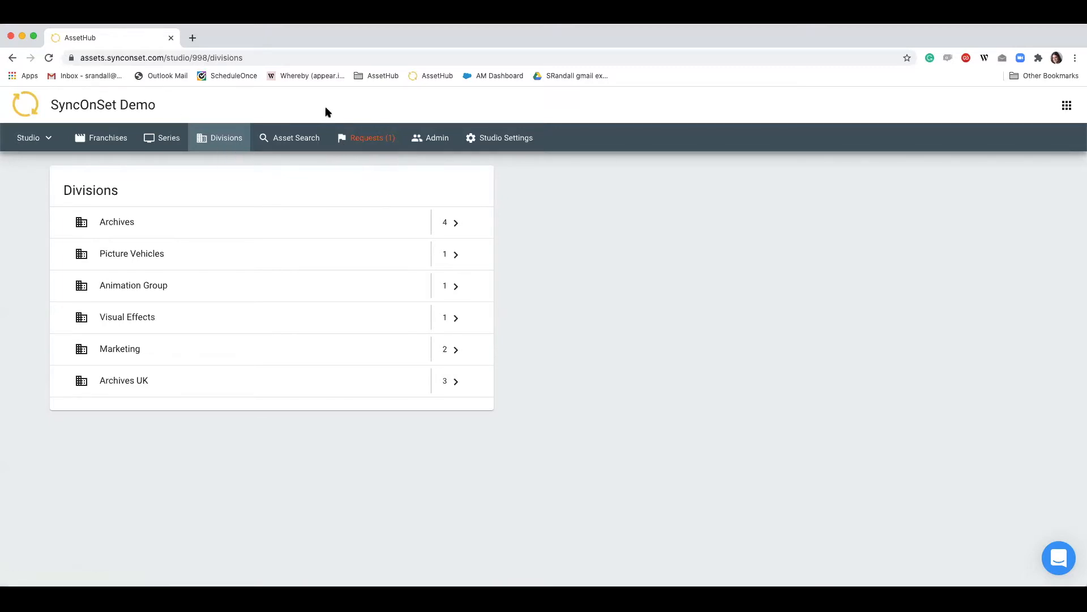
{"action": "left_click", "coordinate": [103, 141]}
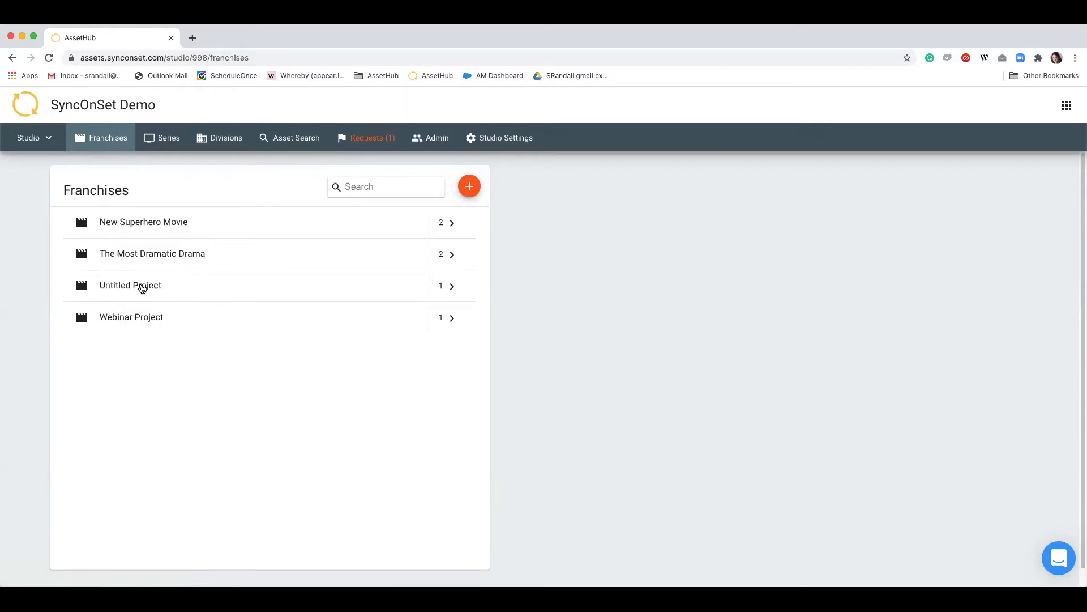
{"action": "left_click", "coordinate": [142, 288]}
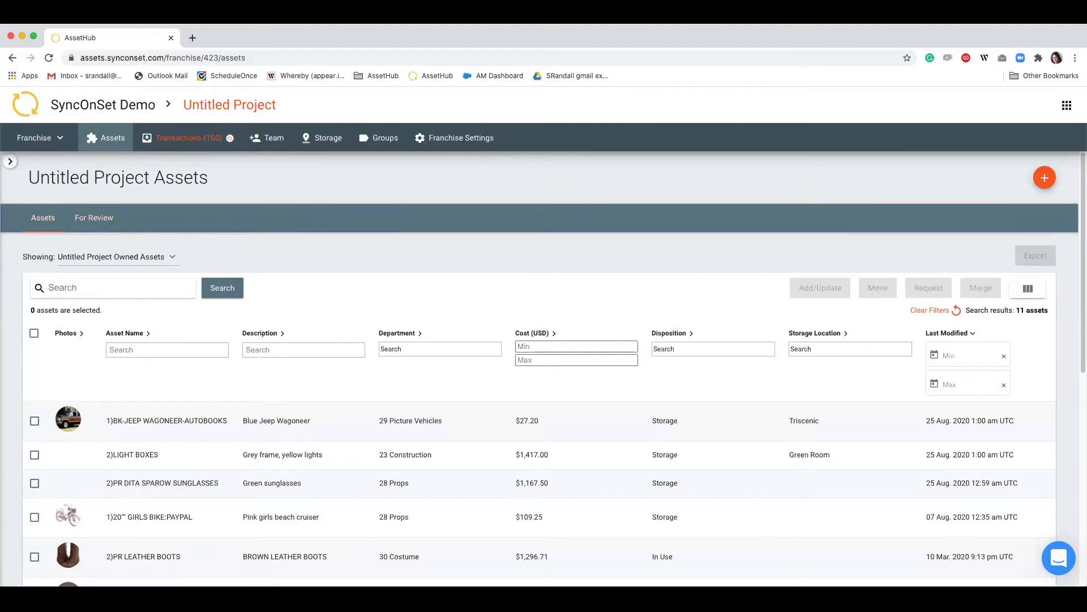
Filter the project's assets by the 23 Construction and 27 Set Dec departments, and remove both filters again
{"action": "left_click", "coordinate": [11, 162]}
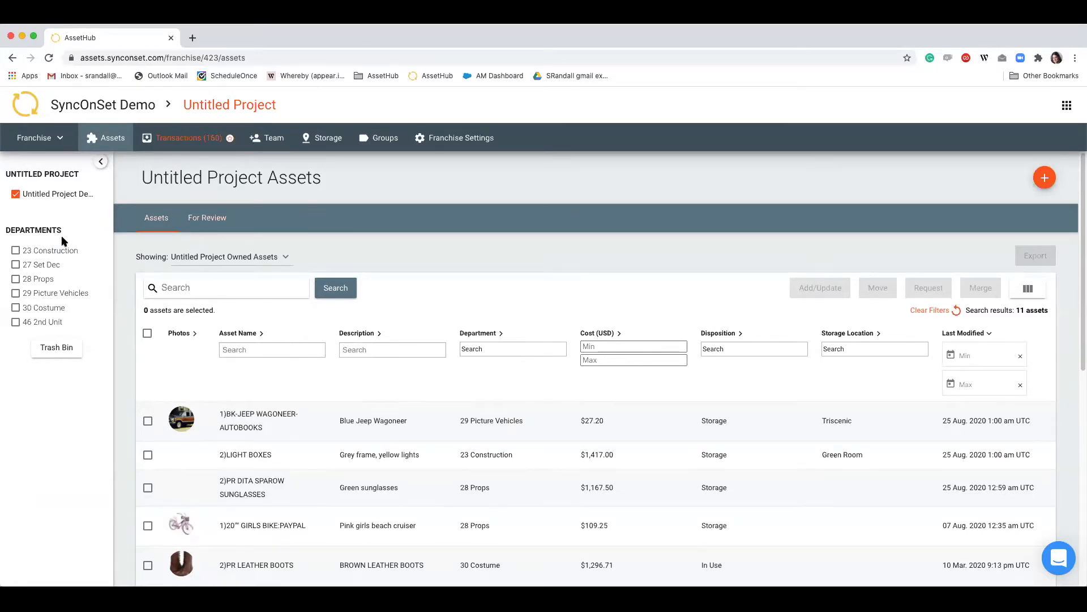
{"action": "left_click", "coordinate": [26, 251]}
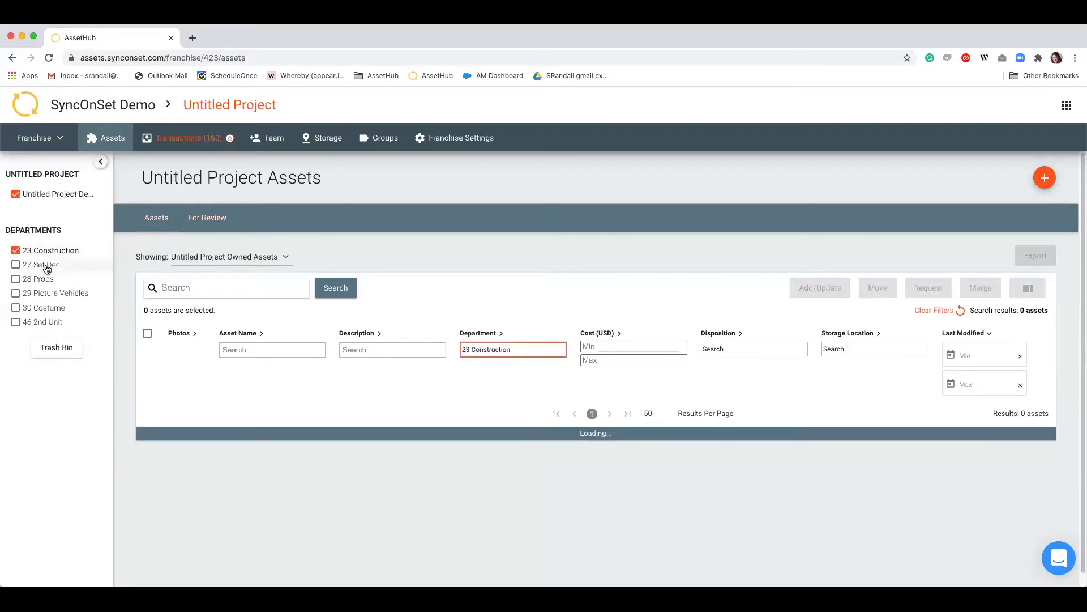
{"action": "left_click", "coordinate": [46, 265]}
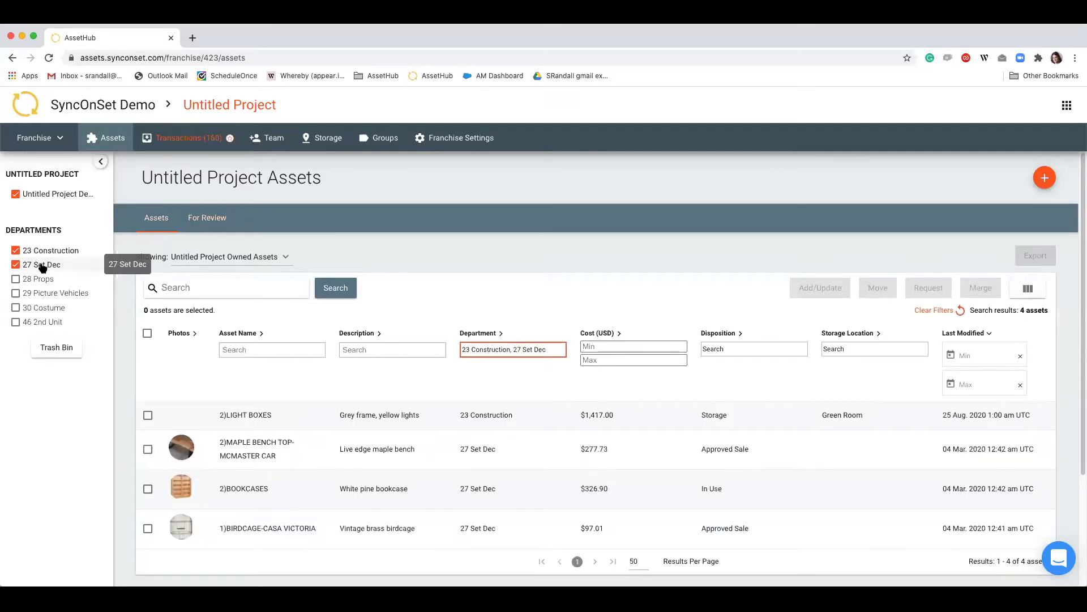
{"action": "left_click", "coordinate": [46, 266]}
{"action": "left_click", "coordinate": [44, 252]}
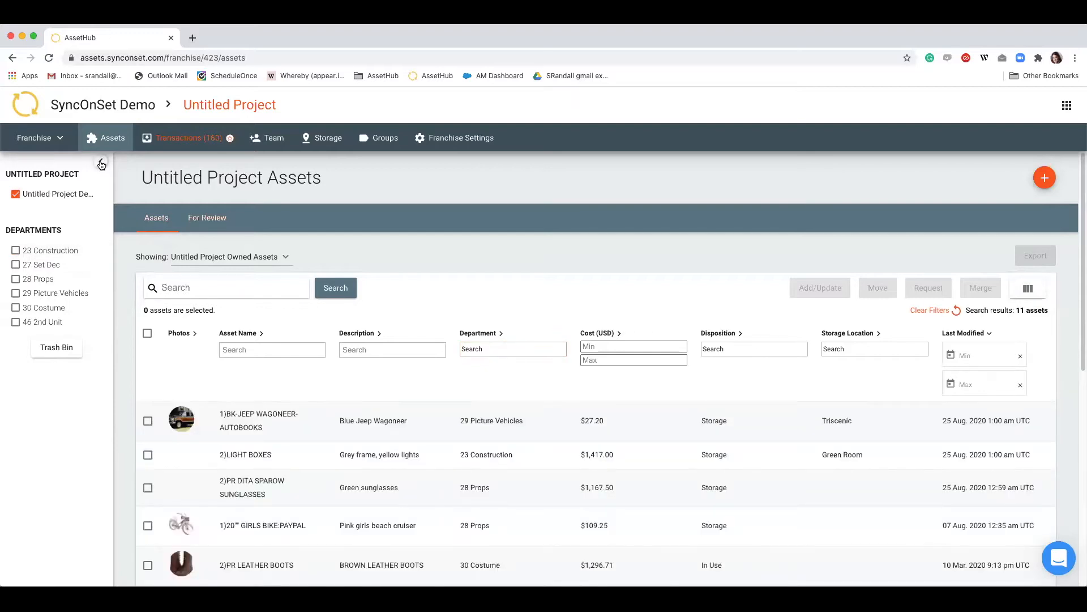
{"action": "left_click", "coordinate": [101, 164]}
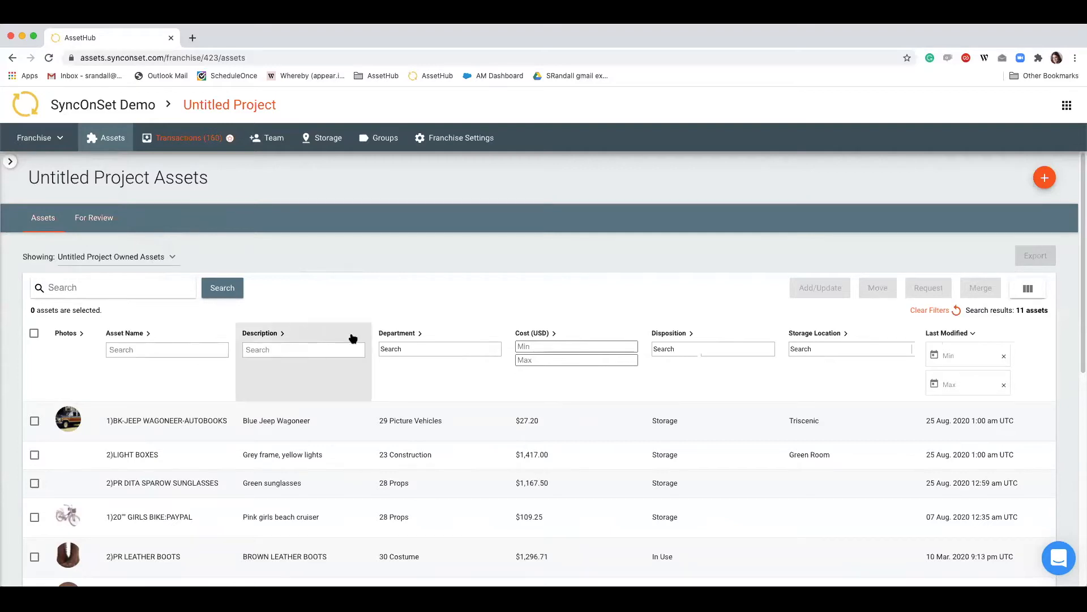
Select the Jeep Wagoneer and Light Boxes assets in the list, and clear the selection
{"action": "scroll", "coordinate": [400, 335], "scroll_direction": "down", "scroll_amount": 1}
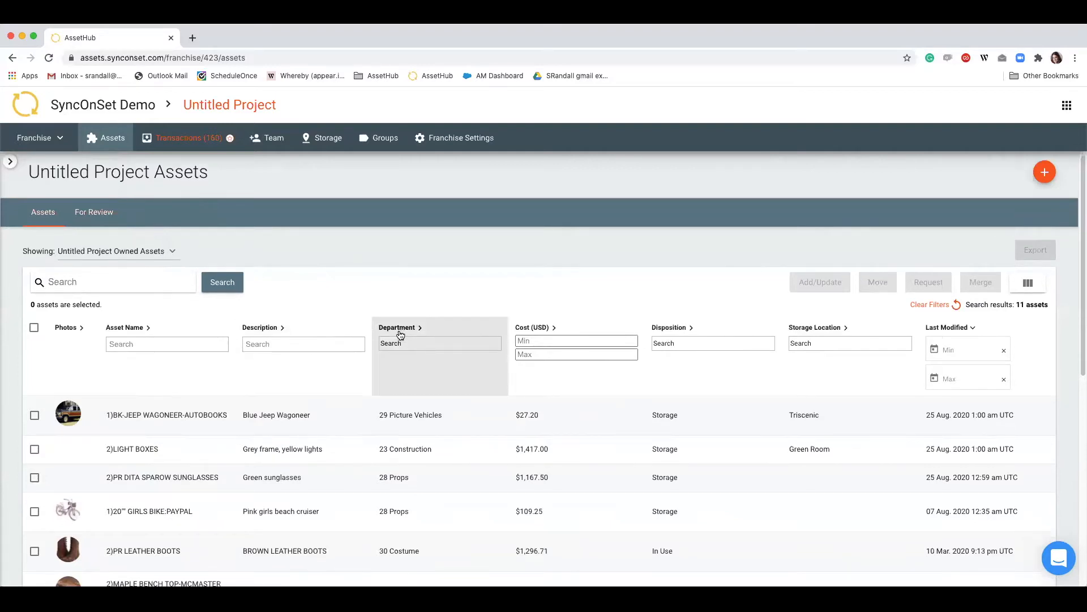
{"action": "scroll", "coordinate": [399, 335], "scroll_direction": "down", "scroll_amount": 1}
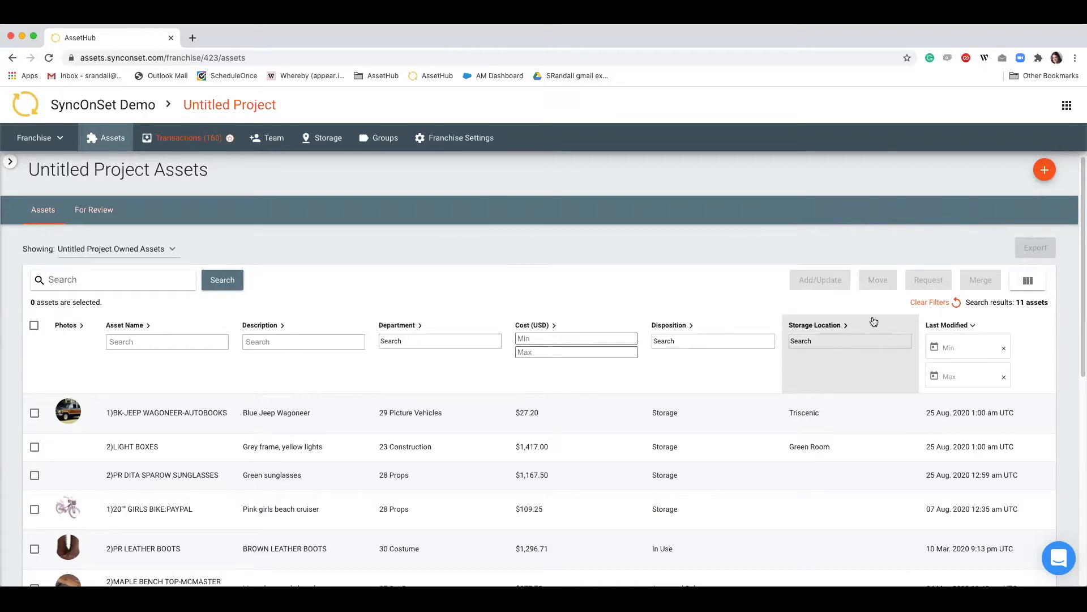
{"action": "scroll", "coordinate": [787, 220], "scroll_direction": "down", "scroll_amount": 1}
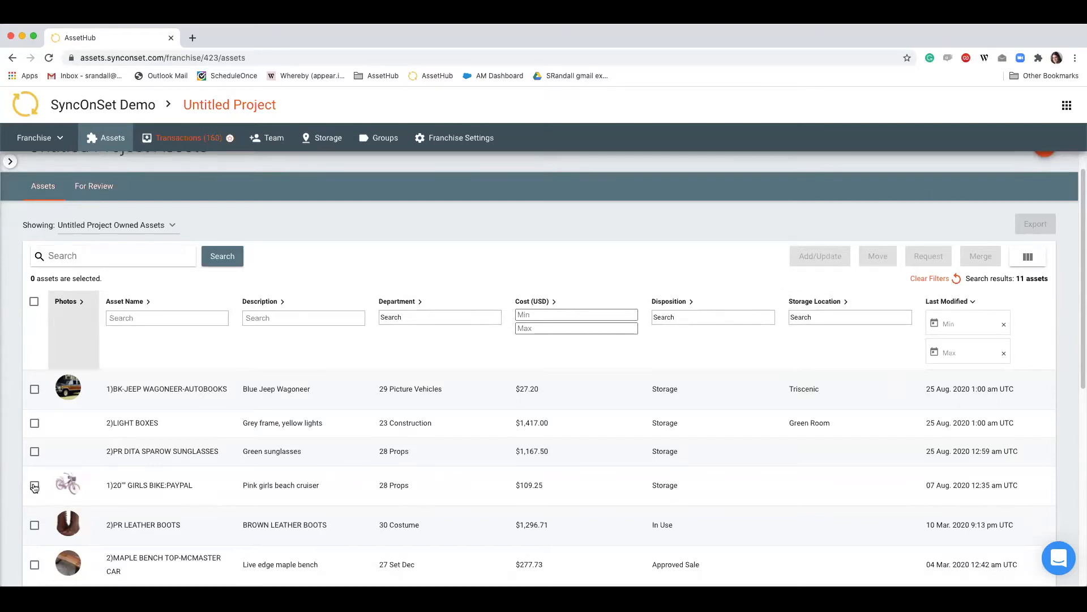
{"action": "left_click", "coordinate": [35, 390]}
{"action": "left_click", "coordinate": [34, 424]}
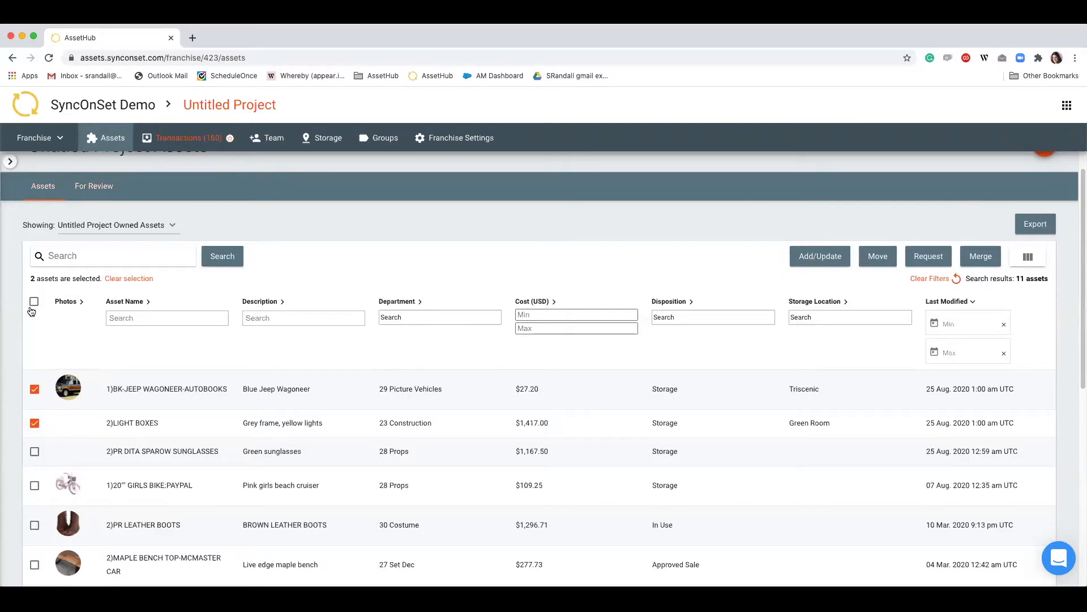
{"action": "left_click", "coordinate": [113, 280]}
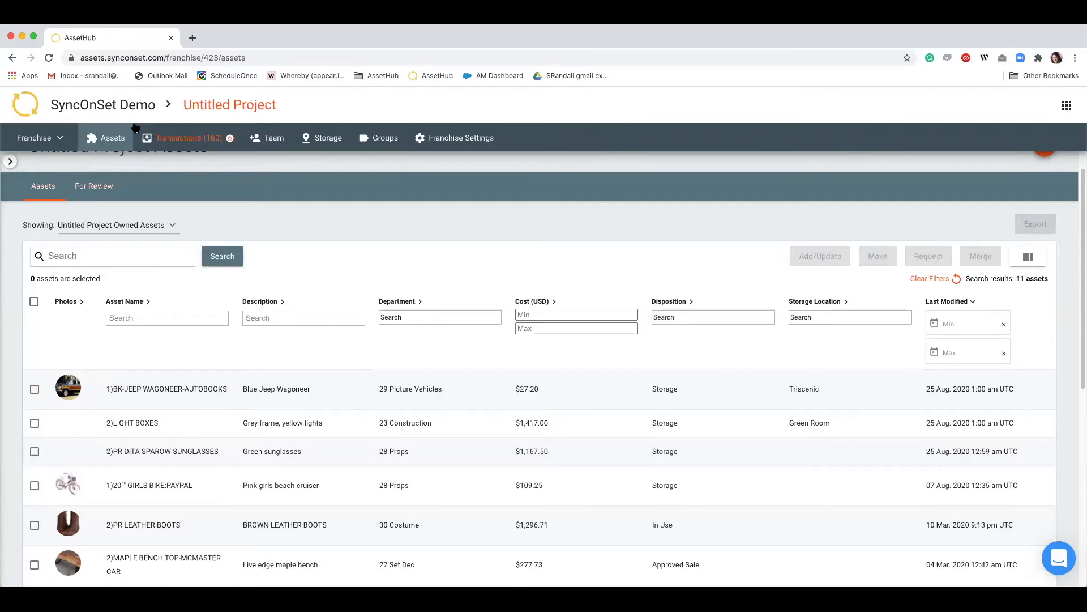
{"action": "scroll", "coordinate": [154, 202], "scroll_direction": "up", "scroll_amount": 1}
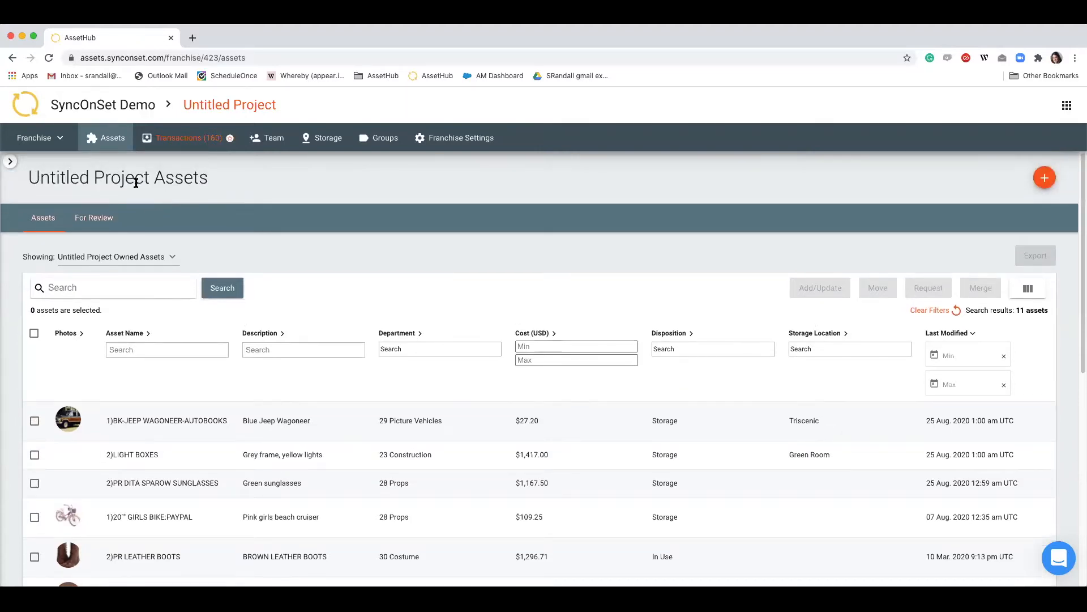
{"action": "left_click_drag", "start_coordinate": [184, 184], "coordinate": [209, 188]}
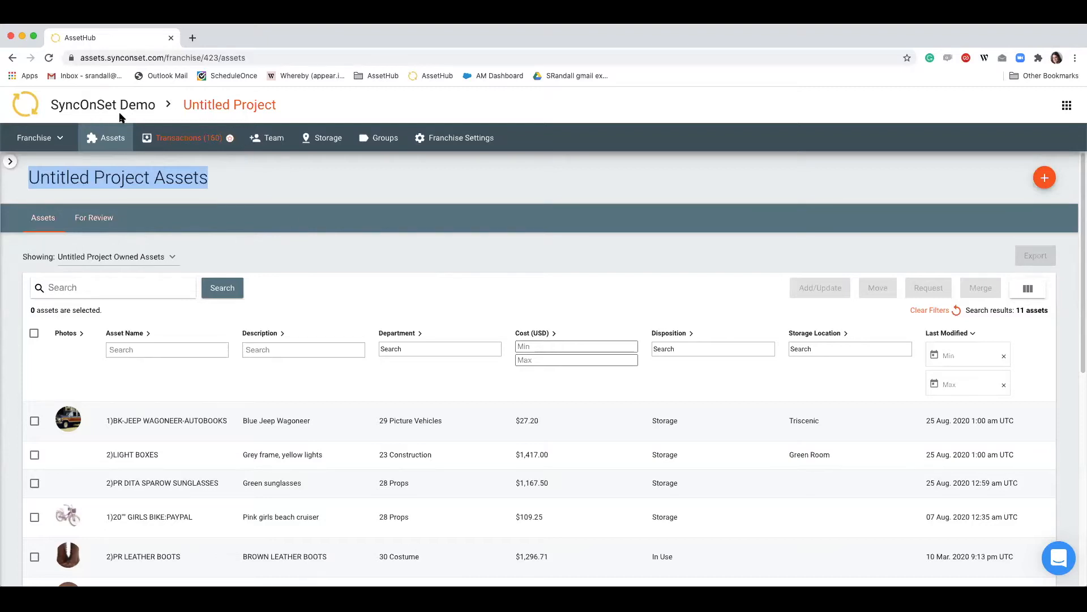
Open the project's transactions and hide the Character column in the table
{"action": "left_click", "coordinate": [183, 144]}
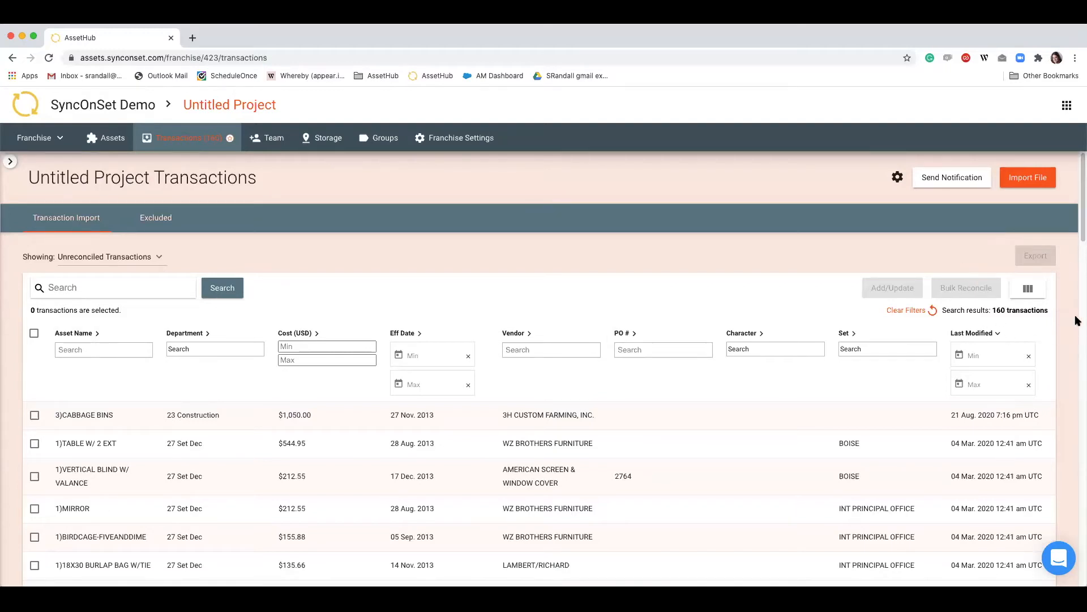
{"action": "left_click", "coordinate": [1026, 291]}
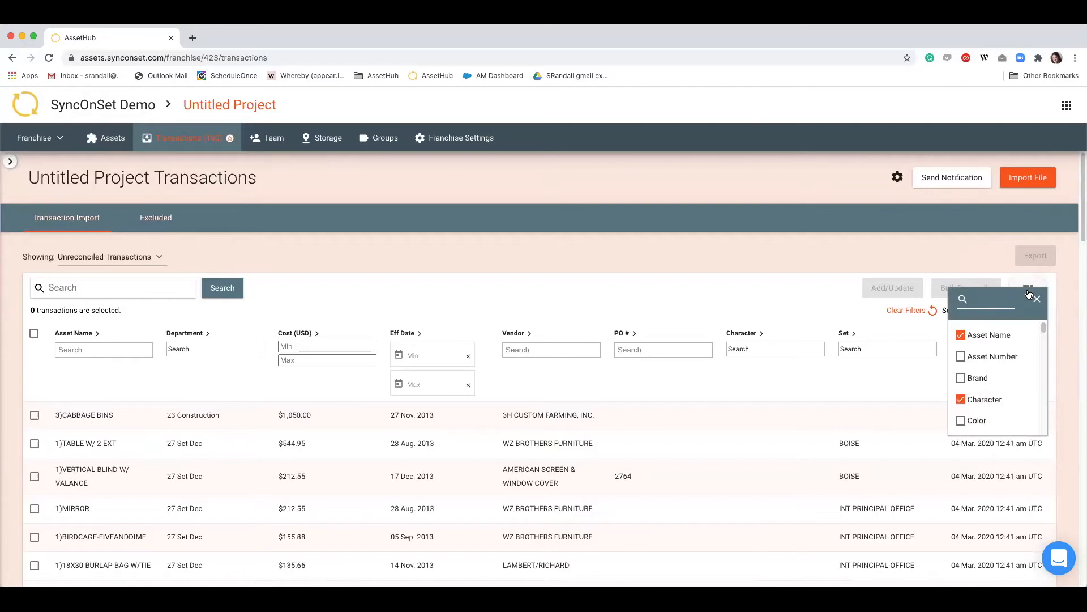
{"action": "left_click", "coordinate": [994, 299]}
{"action": "type", "text": "char"}
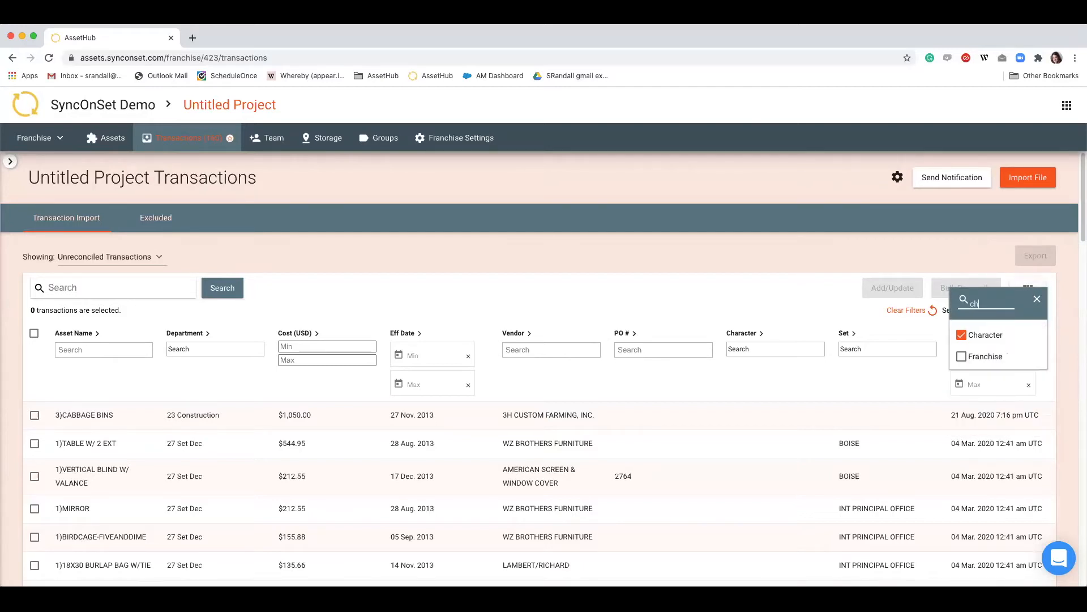
{"action": "left_click", "coordinate": [973, 335]}
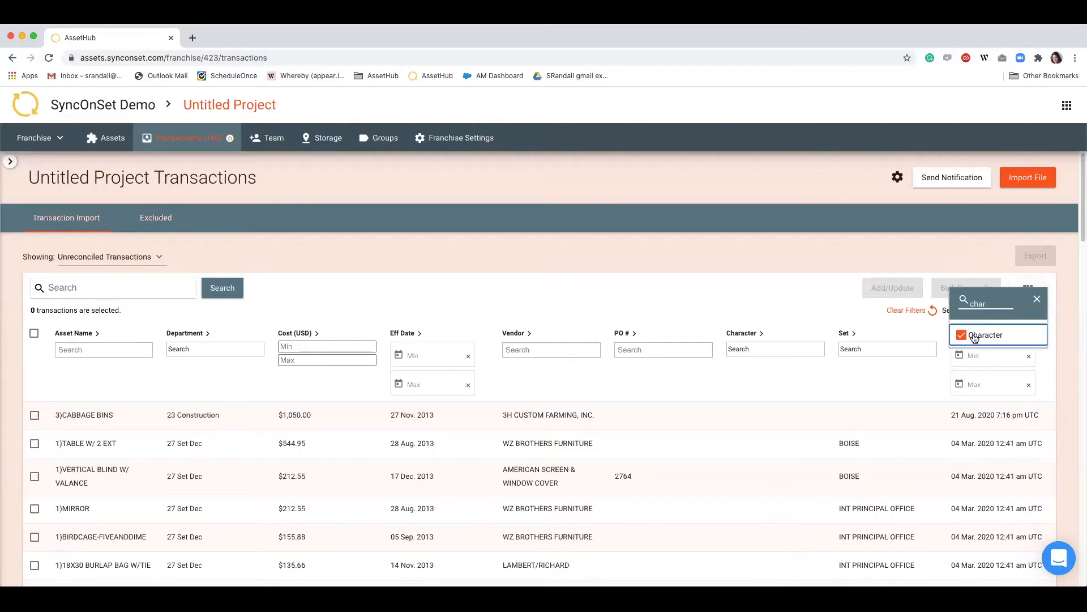
Add the Invoice # column to the transactions table
{"action": "key", "text": "BackSpace"}
{"action": "key", "text": "BackSpace"}
{"action": "key", "text": "BackSpace"}
{"action": "key", "text": "BackSpace"}
{"action": "type", "text": "in"}
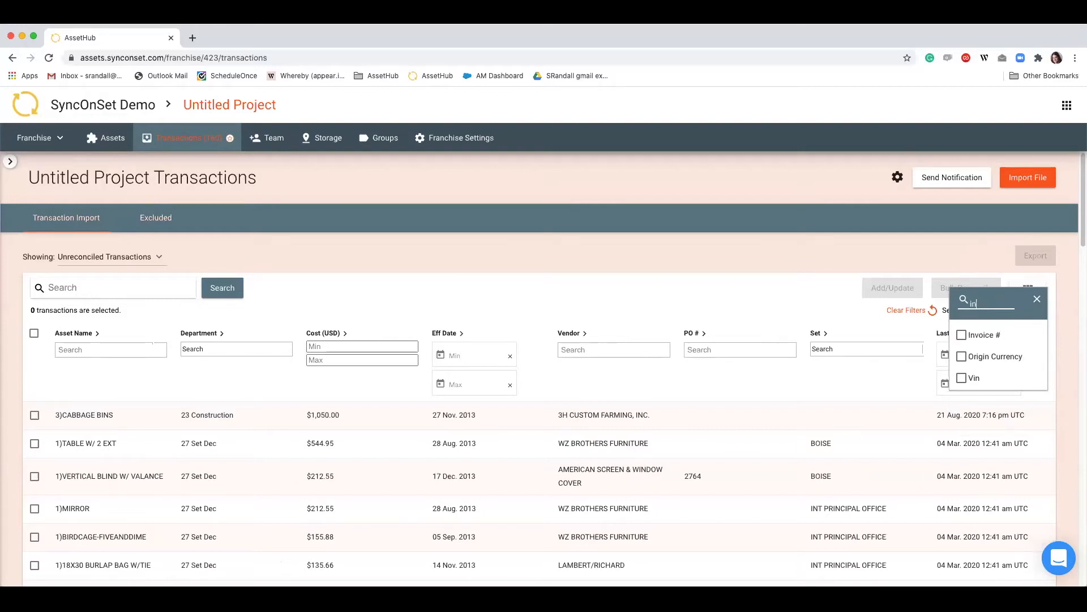
{"action": "left_click", "coordinate": [967, 336]}
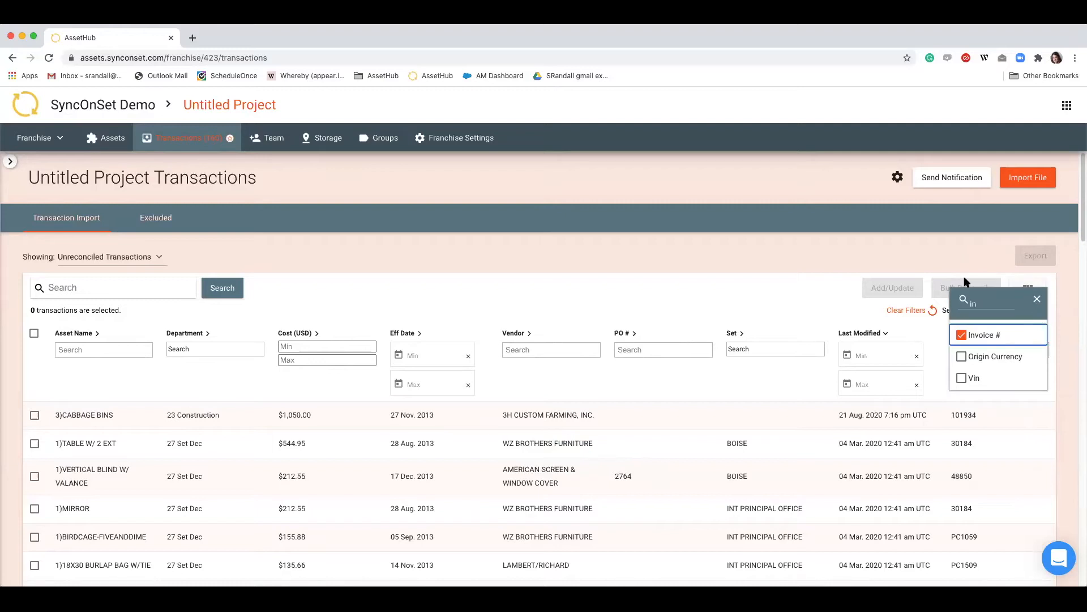
{"action": "left_click", "coordinate": [687, 282]}
Reorder the table columns so Set comes before Vendor and PO #, with transactions sorted by vendor in ascending order
{"action": "scroll", "coordinate": [687, 282], "scroll_direction": "down", "scroll_amount": 1}
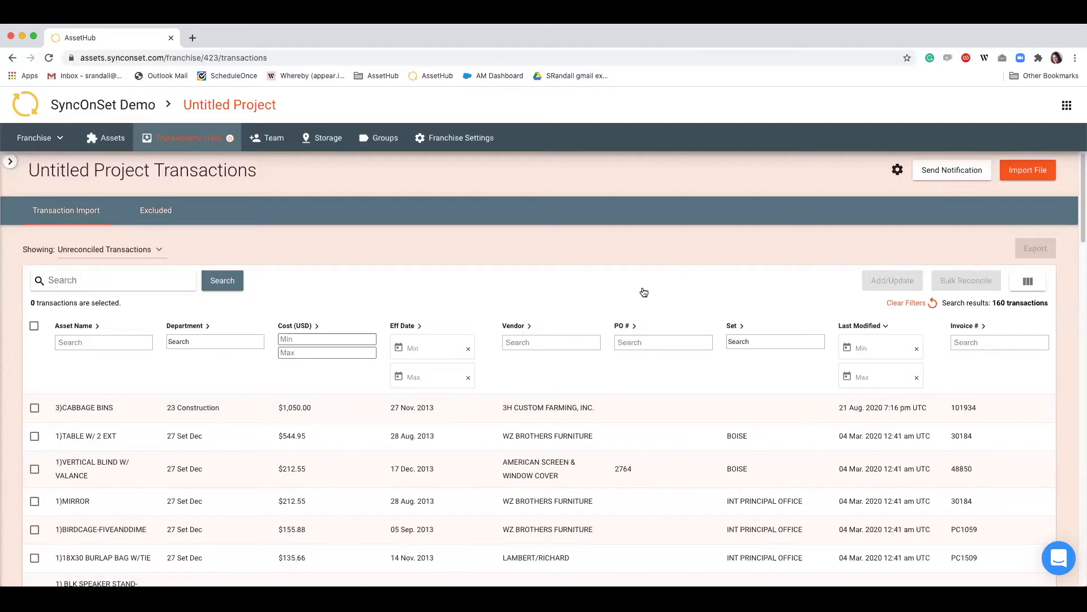
{"action": "left_click_drag", "start_coordinate": [684, 330], "coordinate": [808, 330]}
{"action": "left_click_drag", "start_coordinate": [545, 323], "coordinate": [705, 367]}
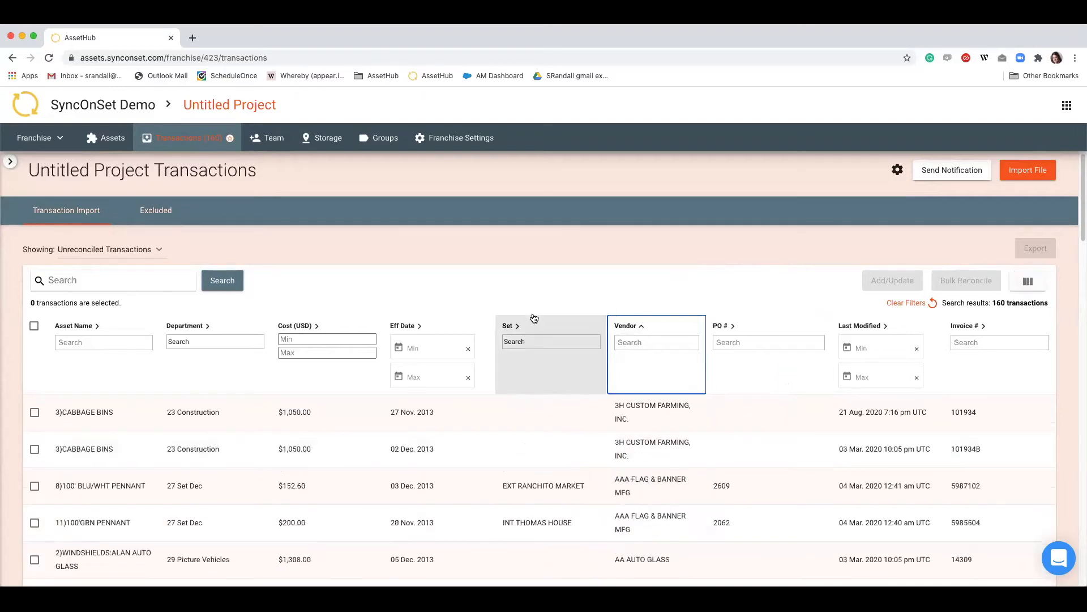
Filter the unreconciled transactions to the 27 Set Dec department
{"action": "scroll", "coordinate": [534, 320], "scroll_direction": "down", "scroll_amount": 1}
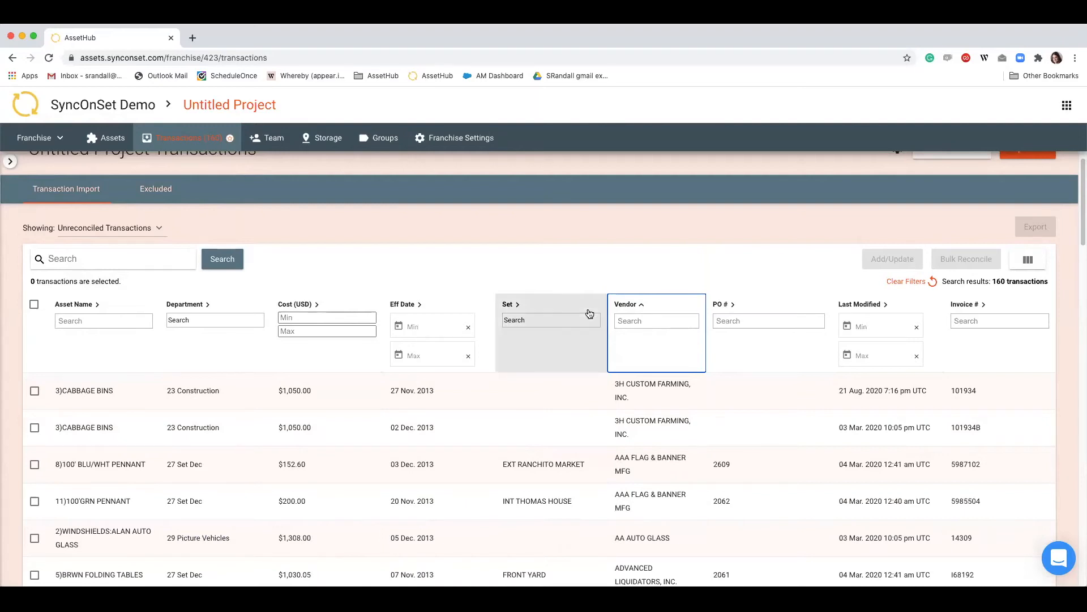
{"action": "scroll", "coordinate": [267, 276], "scroll_direction": "down", "scroll_amount": 2}
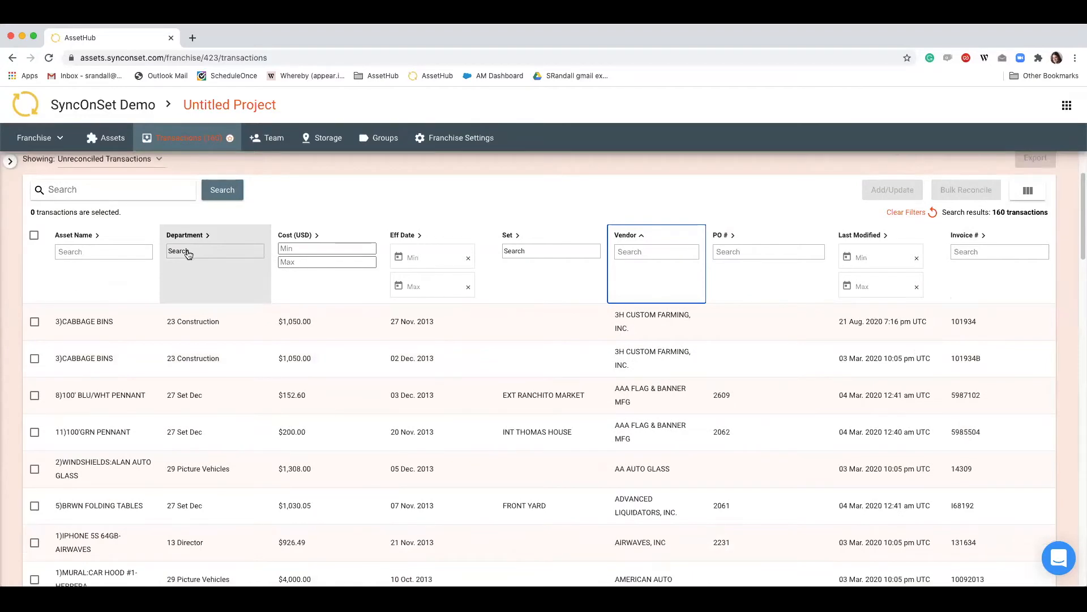
{"action": "left_click", "coordinate": [186, 254]}
{"action": "type", "text": "set"}
{"action": "left_click", "coordinate": [201, 320]}
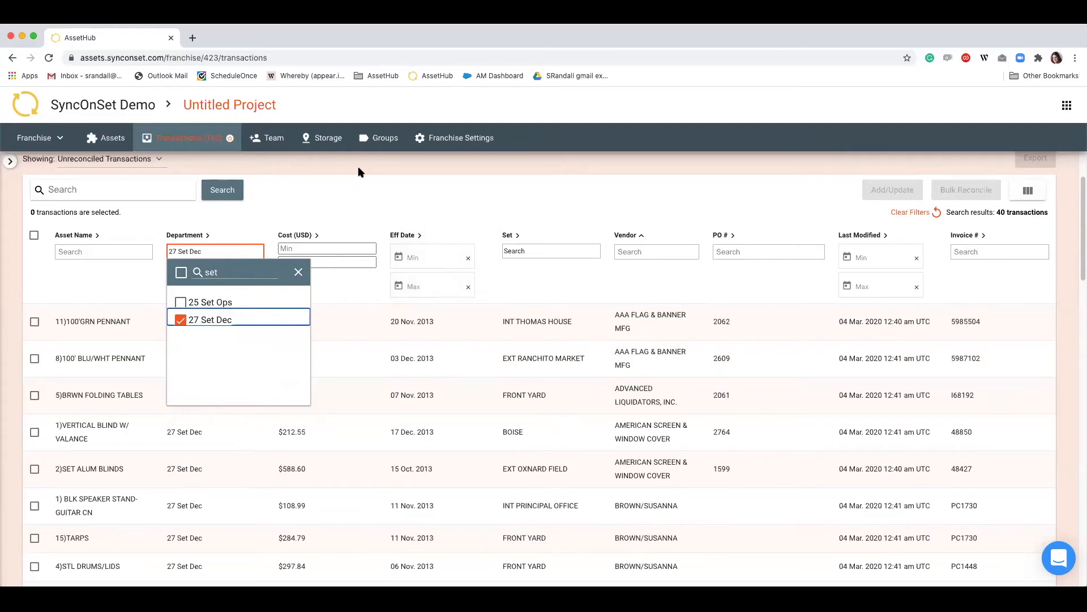
{"action": "left_click", "coordinate": [357, 214]}
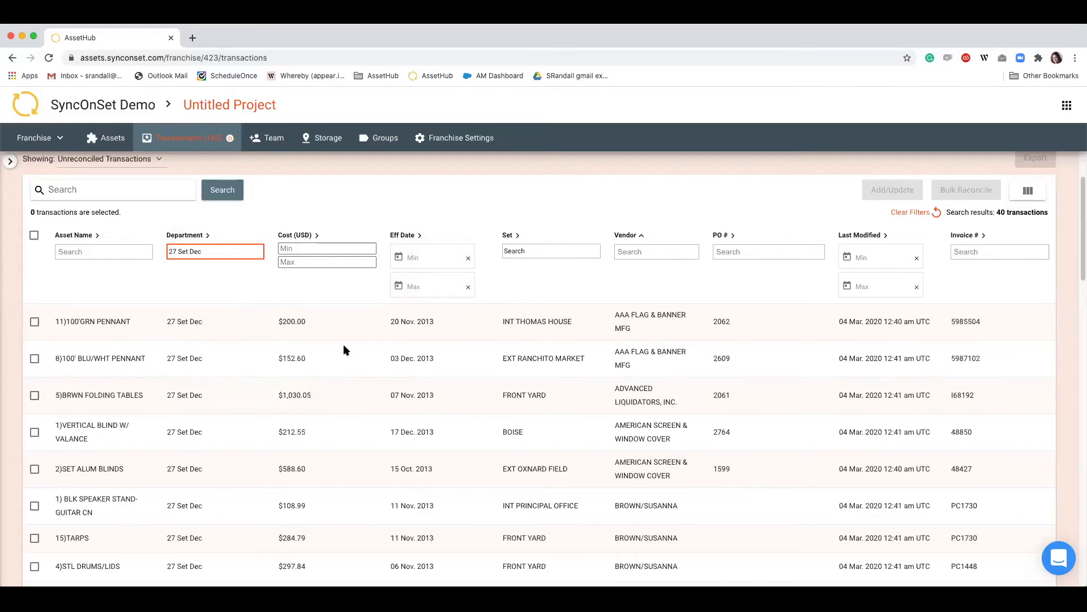
Narrow the Set Dec transactions to one vendor by entering the vendor's first name, and review the matching rows
{"action": "scroll", "coordinate": [295, 351], "scroll_direction": "down", "scroll_amount": 6}
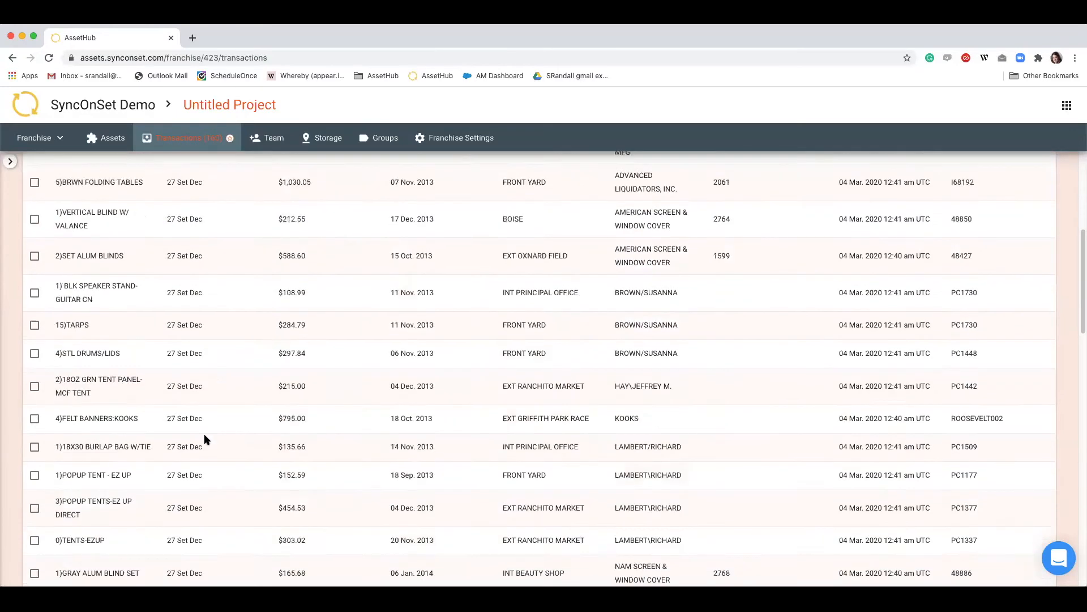
{"action": "scroll", "coordinate": [629, 399], "scroll_direction": "up", "scroll_amount": 6}
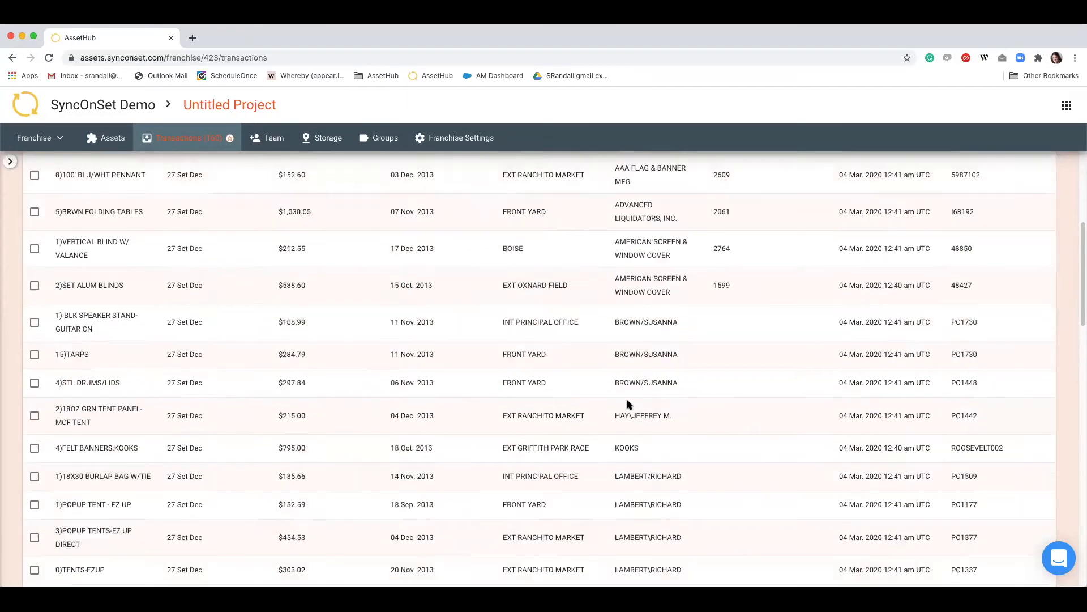
{"action": "left_click", "coordinate": [633, 277]}
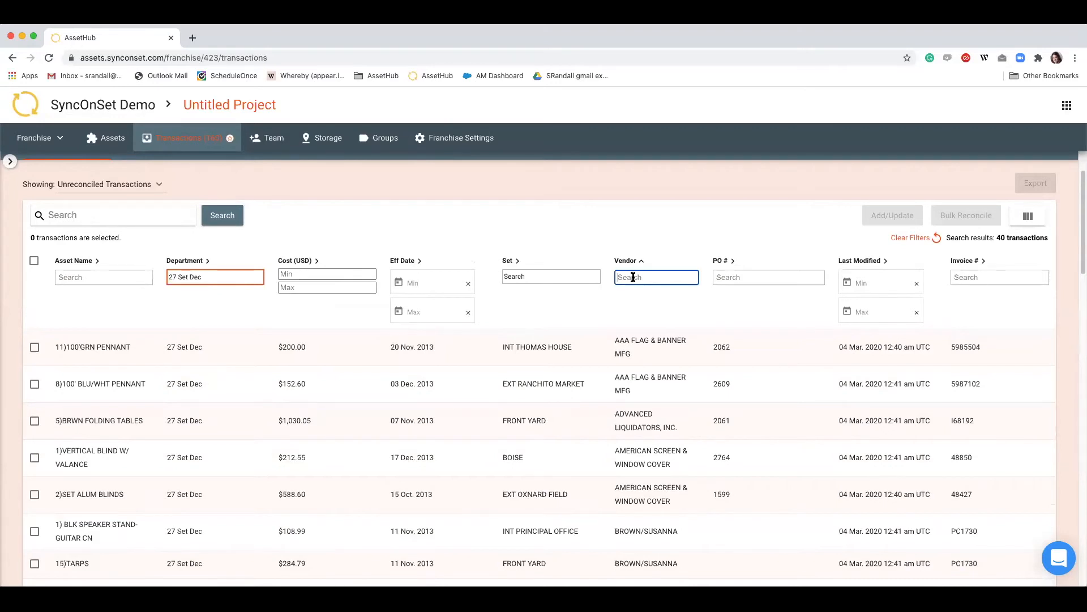
{"action": "type", "text": "ed"}
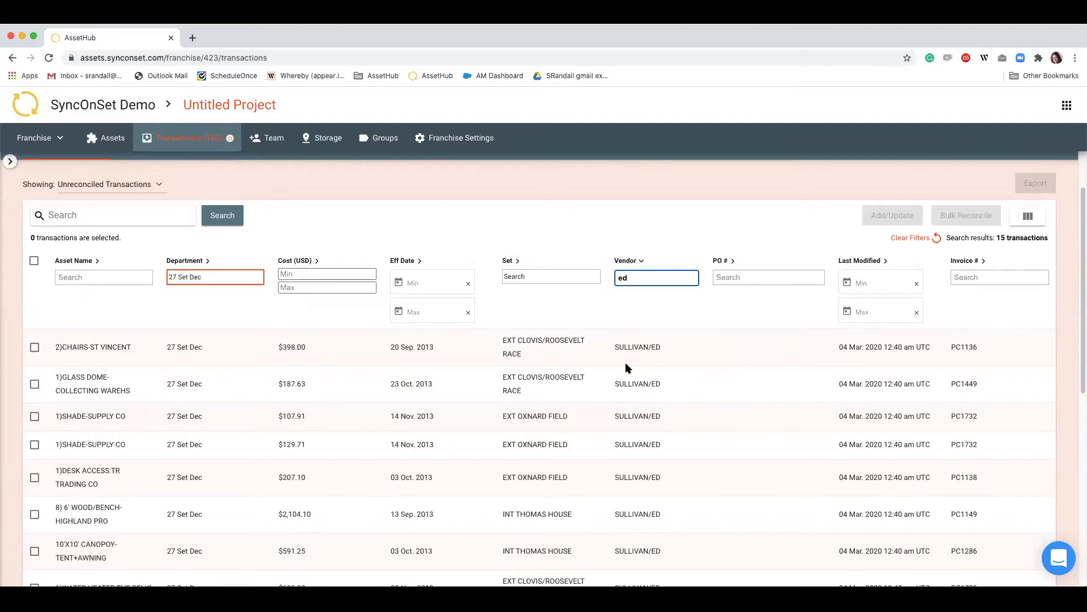
{"action": "scroll", "coordinate": [637, 429], "scroll_direction": "down", "scroll_amount": 1}
{"action": "scroll", "coordinate": [634, 442], "scroll_direction": "down", "scroll_amount": 4}
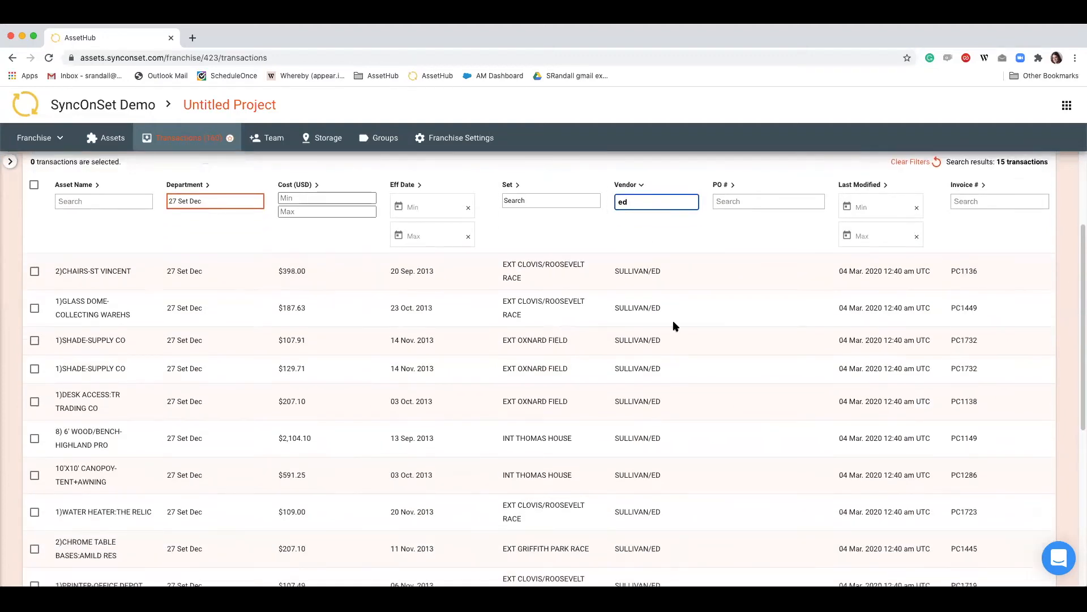
{"action": "scroll", "coordinate": [643, 368], "scroll_direction": "up", "scroll_amount": 5}
{"action": "scroll", "coordinate": [643, 403], "scroll_direction": "down", "scroll_amount": 5}
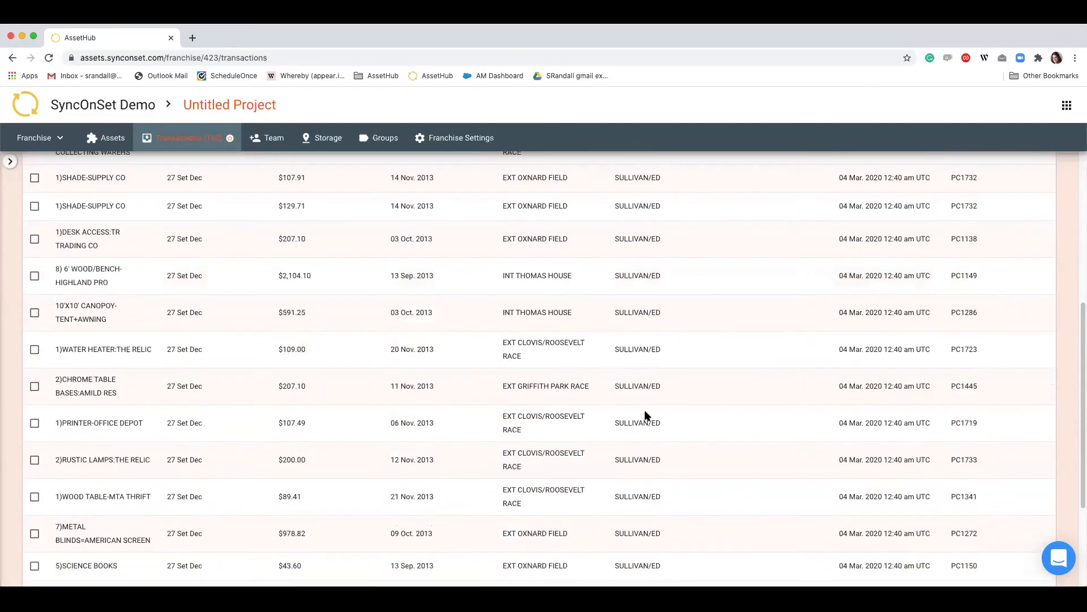
{"action": "scroll", "coordinate": [650, 404], "scroll_direction": "up", "scroll_amount": 5}
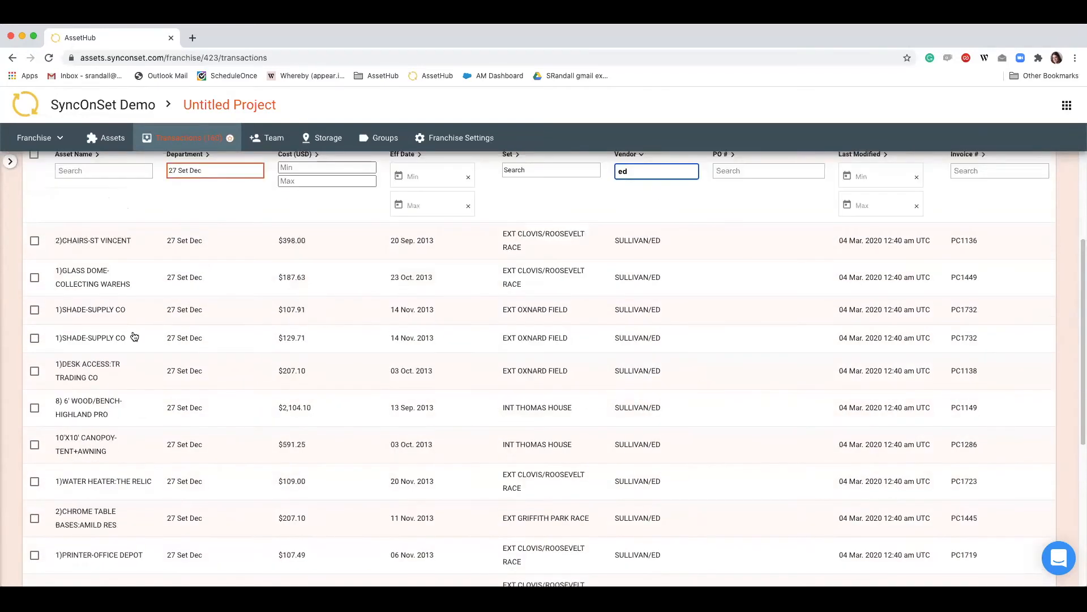
{"action": "scroll", "coordinate": [109, 345], "scroll_direction": "up", "scroll_amount": 3}
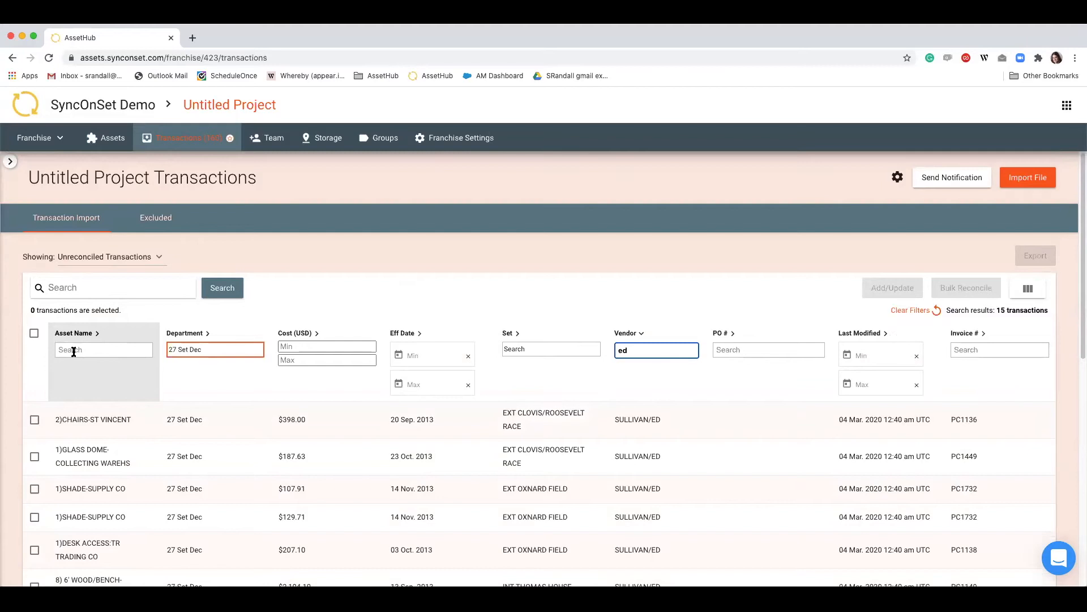
Filter the Set Dec transactions by the asset name "wood", review the matches and clear the asset name filter
{"action": "left_click", "coordinate": [76, 350]}
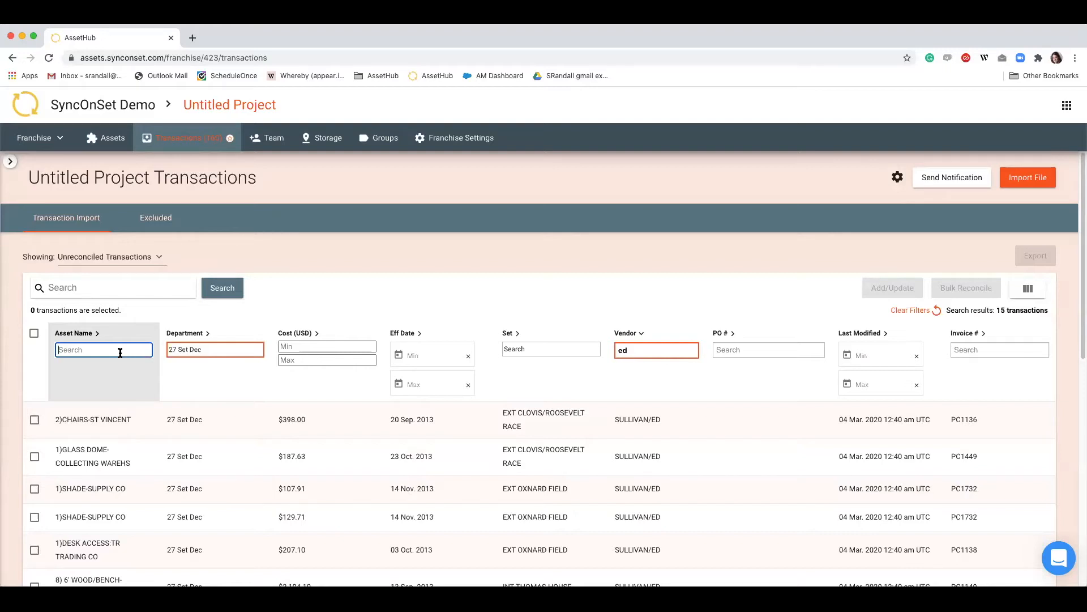
{"action": "type", "text": "wood"}
{"action": "key", "text": "Return"}
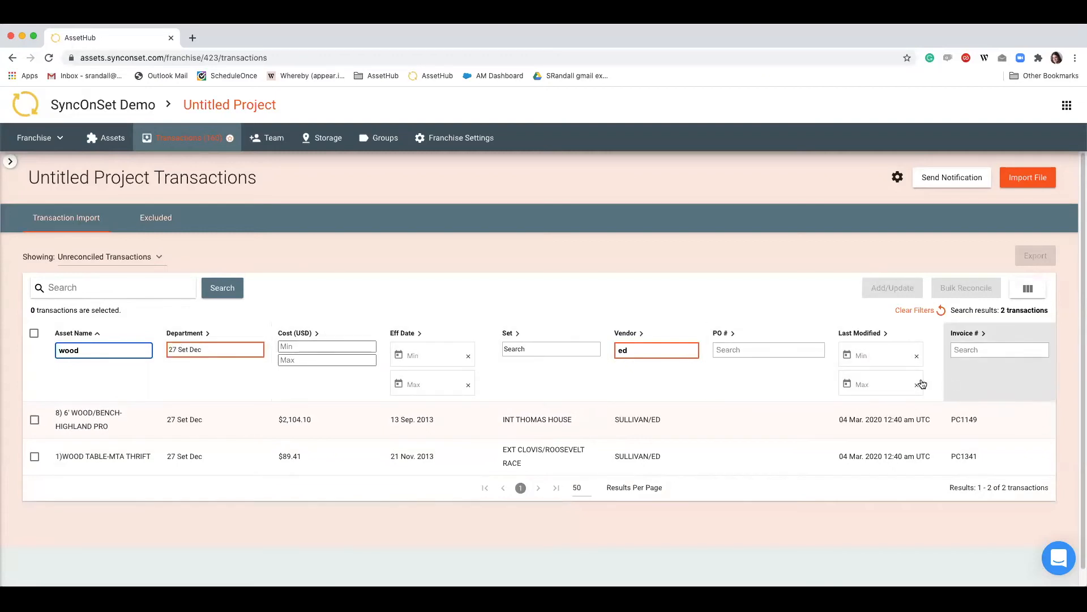
{"action": "double_click", "coordinate": [91, 349]}
{"action": "key", "text": "BackSpace"}
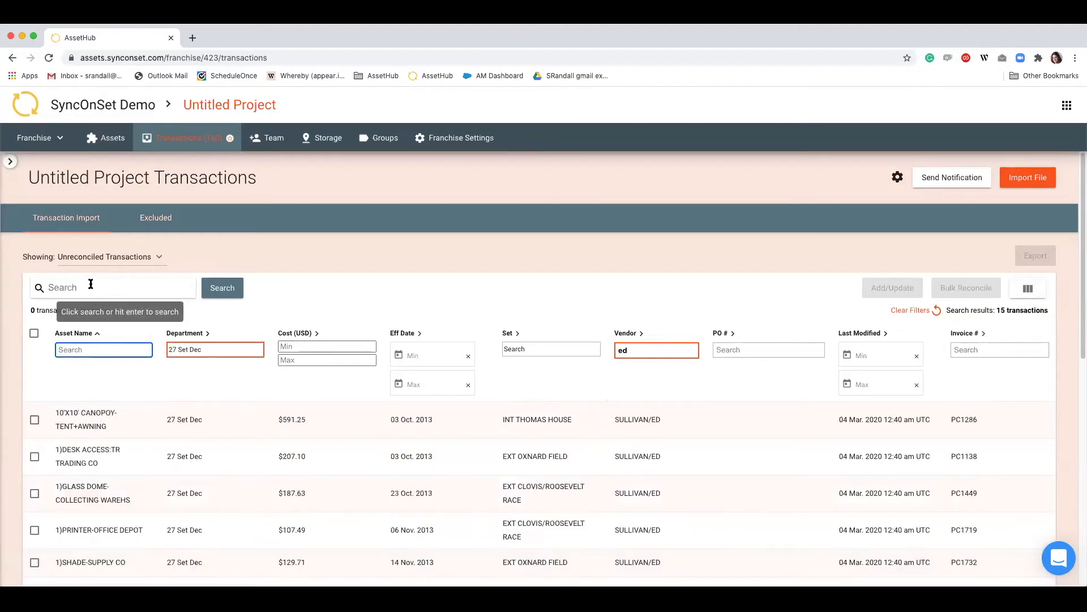
Search across all columns of the filtered transactions for "wood"
{"action": "scroll", "coordinate": [90, 269], "scroll_direction": "down", "scroll_amount": 1}
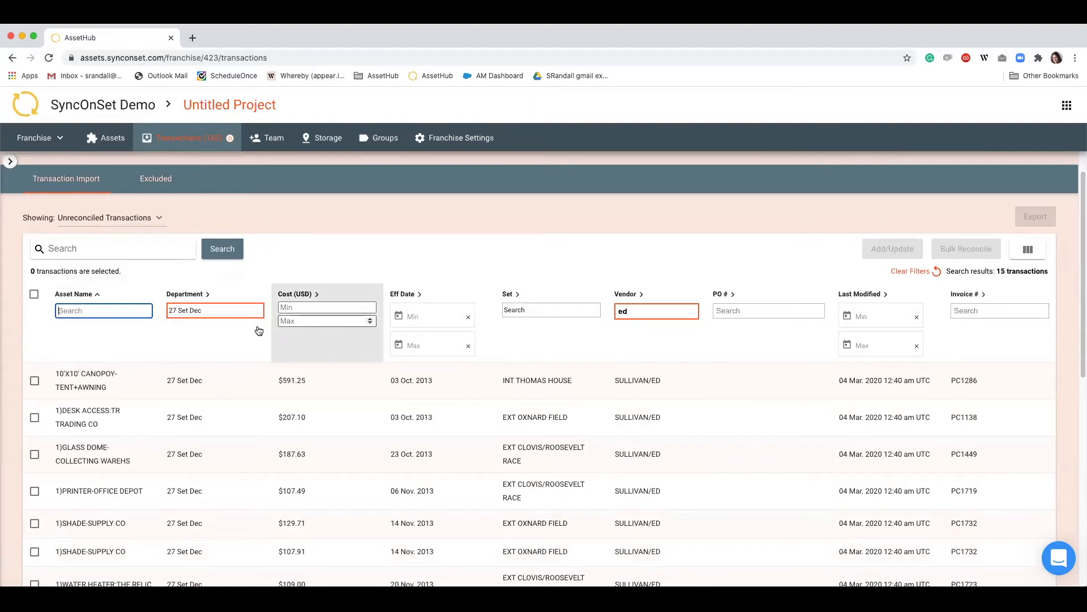
{"action": "scroll", "coordinate": [193, 482], "scroll_direction": "down", "scroll_amount": 1}
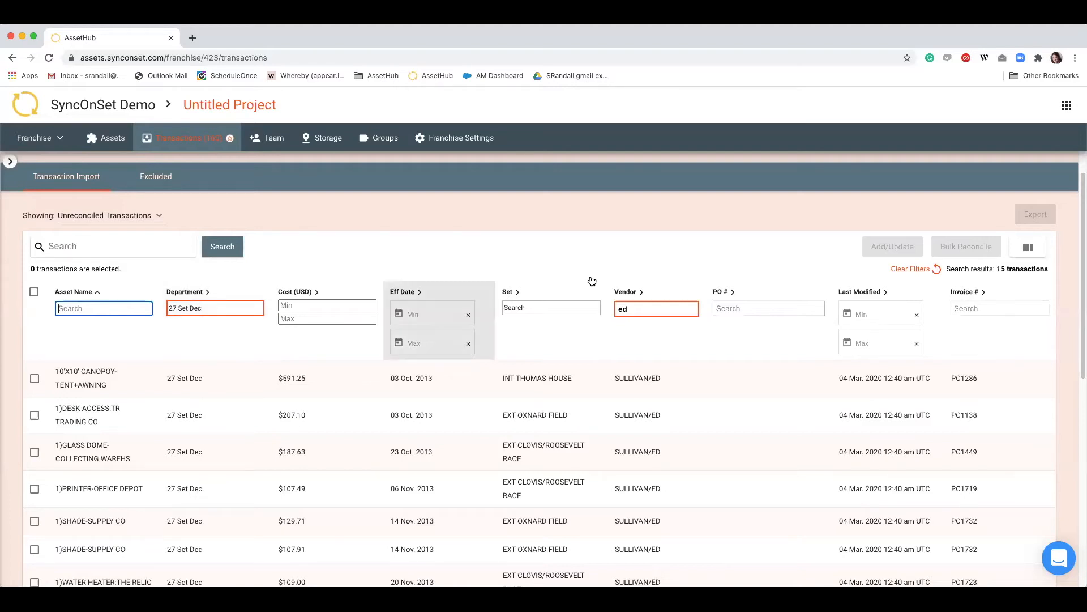
{"action": "scroll", "coordinate": [671, 288], "scroll_direction": "down", "scroll_amount": 1}
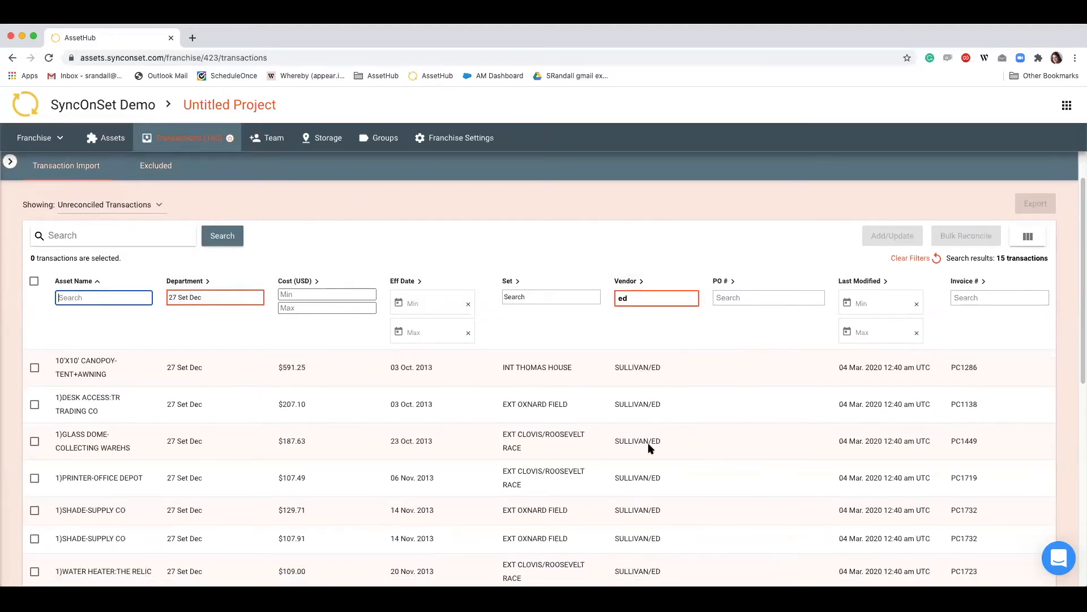
{"action": "scroll", "coordinate": [118, 283], "scroll_direction": "up", "scroll_amount": 2}
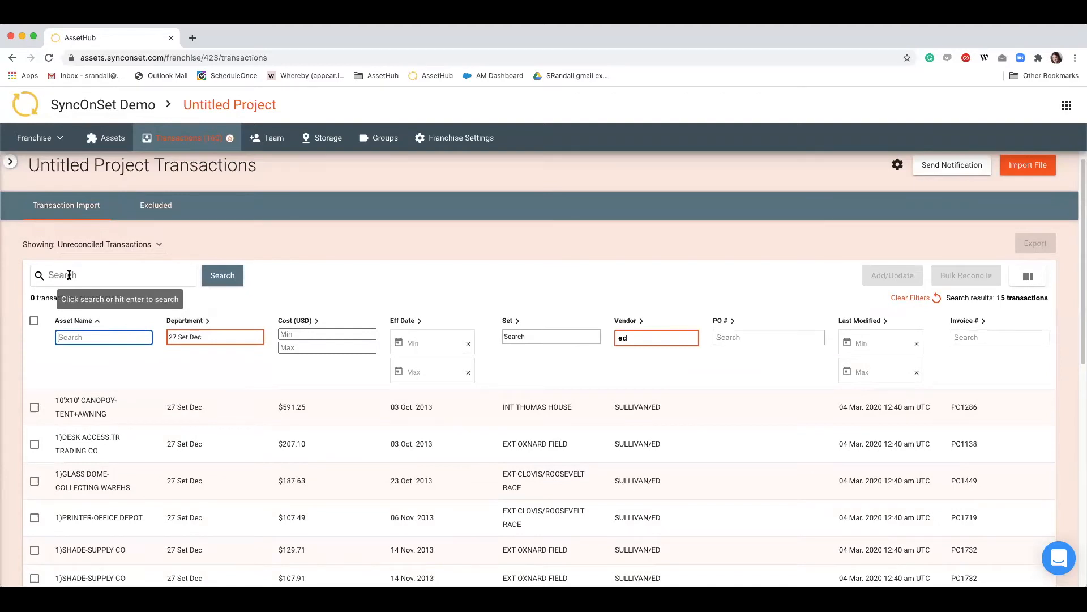
{"action": "left_click", "coordinate": [66, 275]}
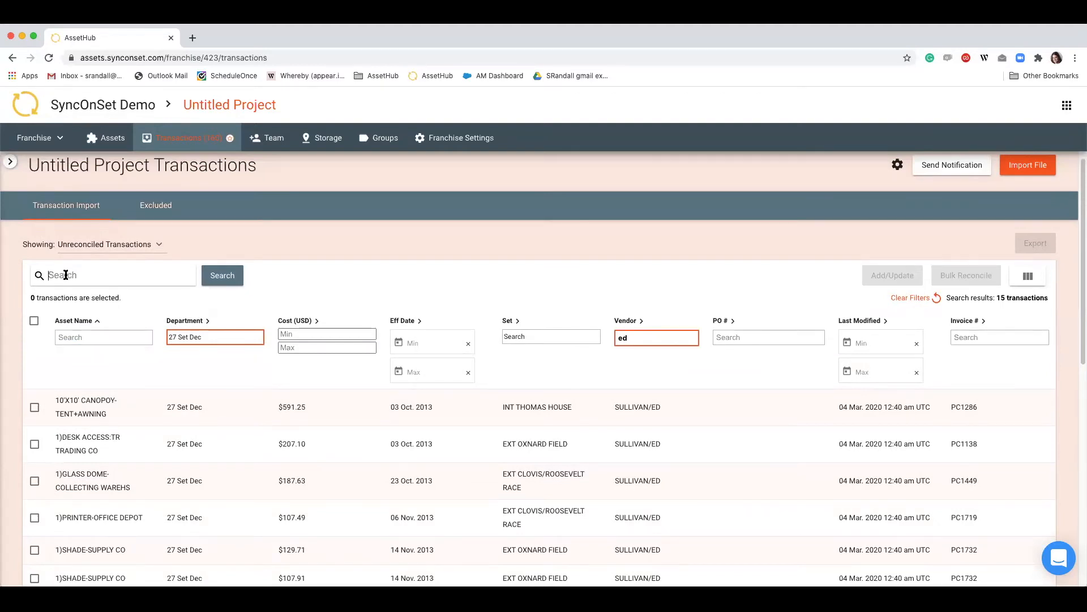
{"action": "type", "text": "wood"}
{"action": "key", "text": "Return"}
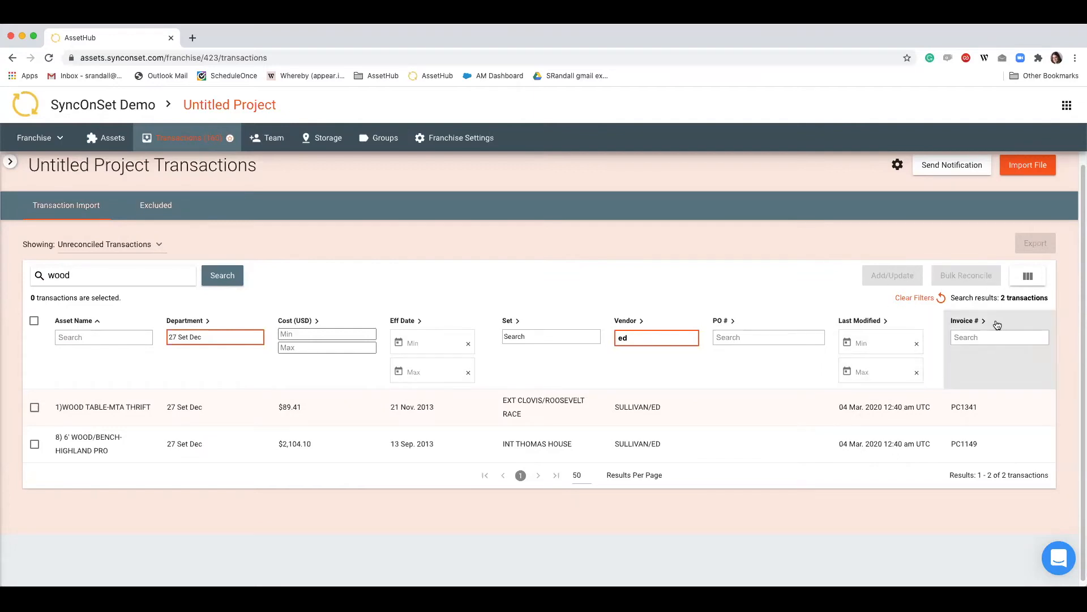
Clear the department and vendor filters and remove the "wood" search term to list all unreconciled transactions
{"action": "left_click", "coordinate": [911, 300]}
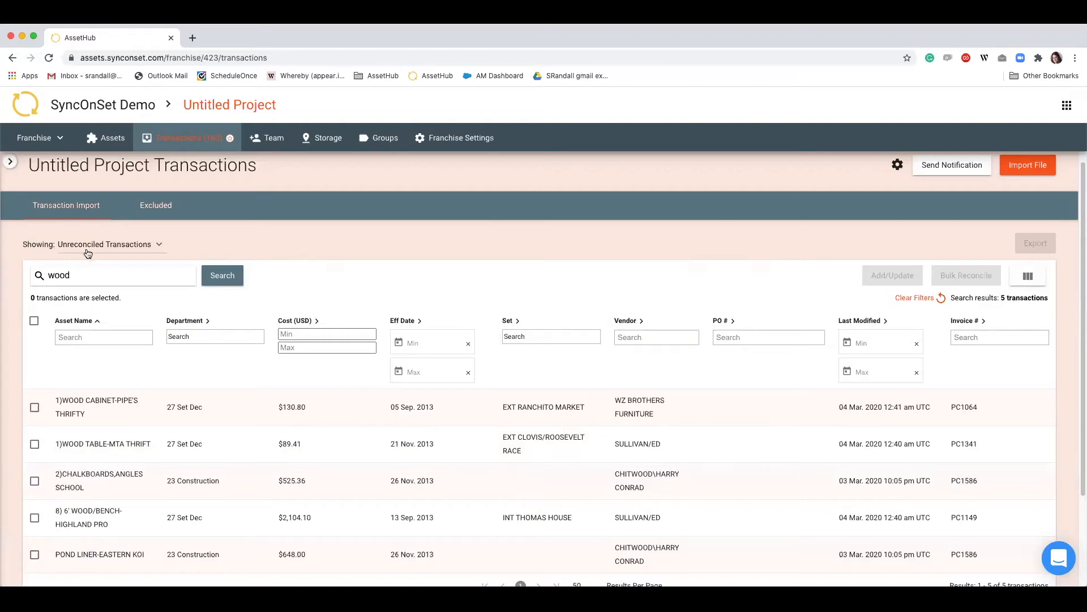
{"action": "scroll", "coordinate": [85, 260], "scroll_direction": "down", "scroll_amount": 1}
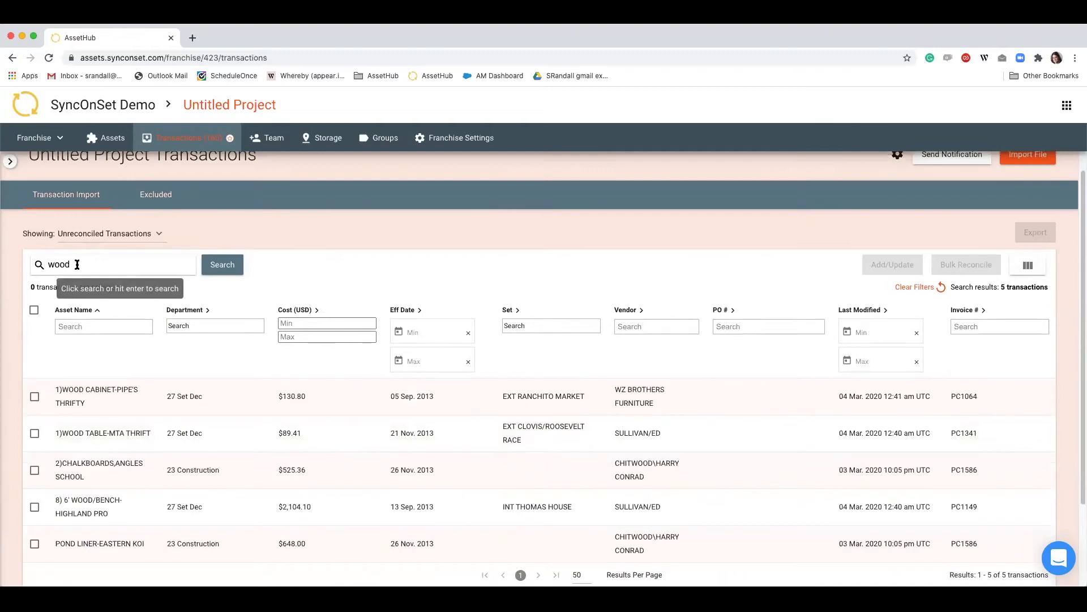
{"action": "double_click", "coordinate": [77, 264]}
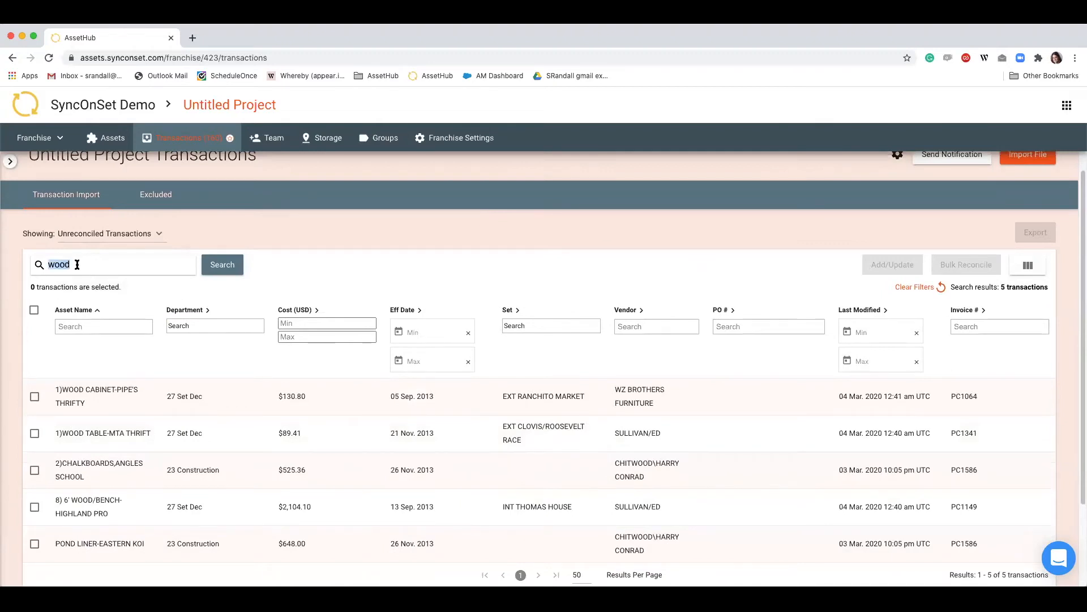
{"action": "key", "text": "BackSpace"}
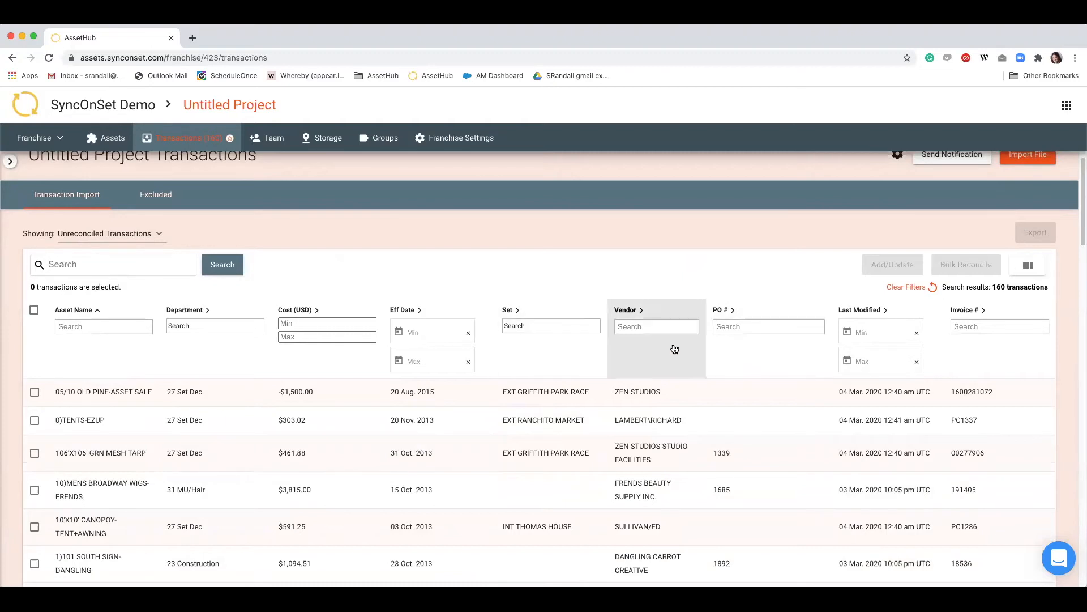
Browse the full transaction list to its end and set the results per page to 10
{"action": "scroll", "coordinate": [454, 380], "scroll_direction": "down", "scroll_amount": 1}
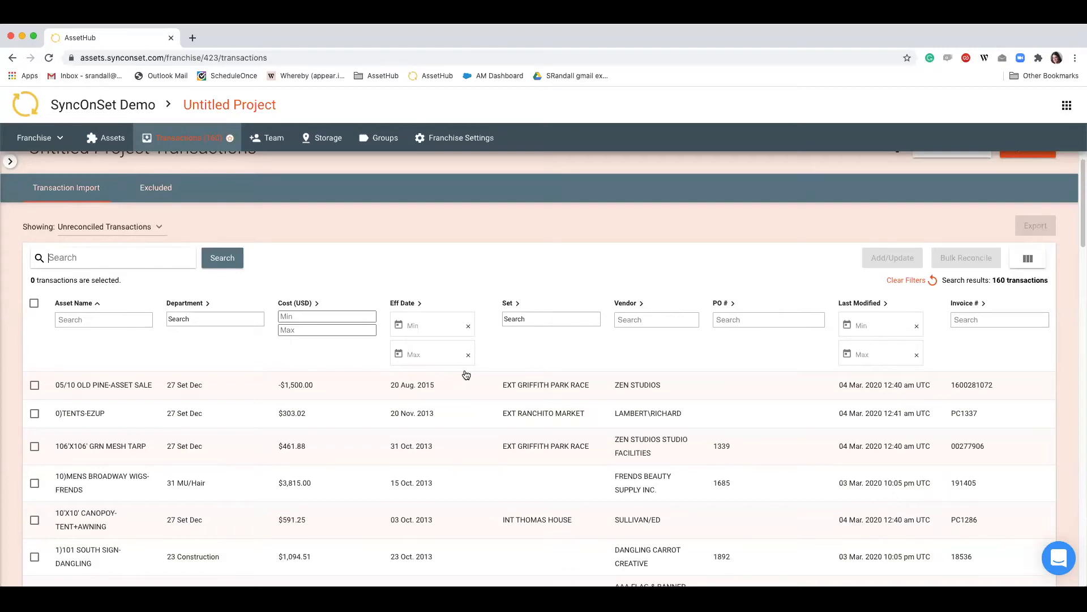
{"action": "scroll", "coordinate": [482, 384], "scroll_direction": "down", "scroll_amount": 1}
{"action": "scroll", "coordinate": [481, 385], "scroll_direction": "down", "scroll_amount": 5}
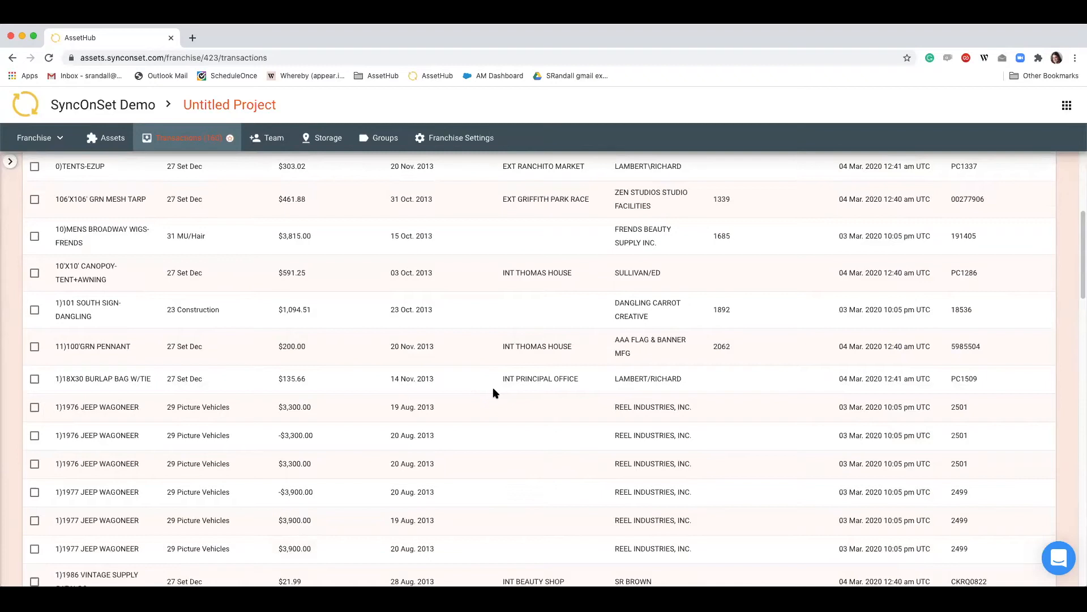
{"action": "scroll", "coordinate": [463, 391], "scroll_direction": "down", "scroll_amount": 7}
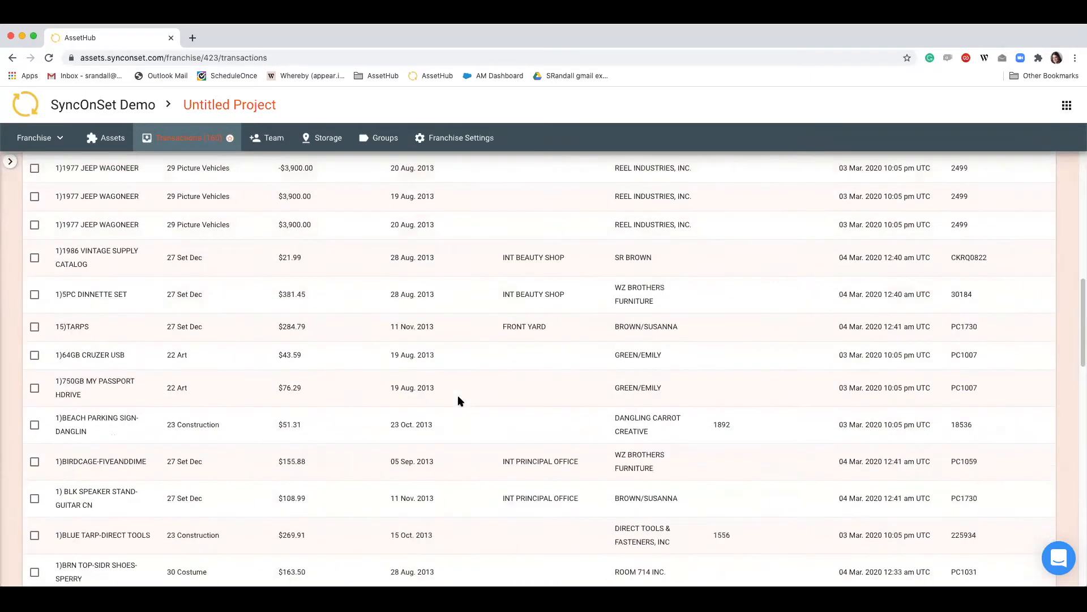
{"action": "scroll", "coordinate": [460, 396], "scroll_direction": "down", "scroll_amount": 15}
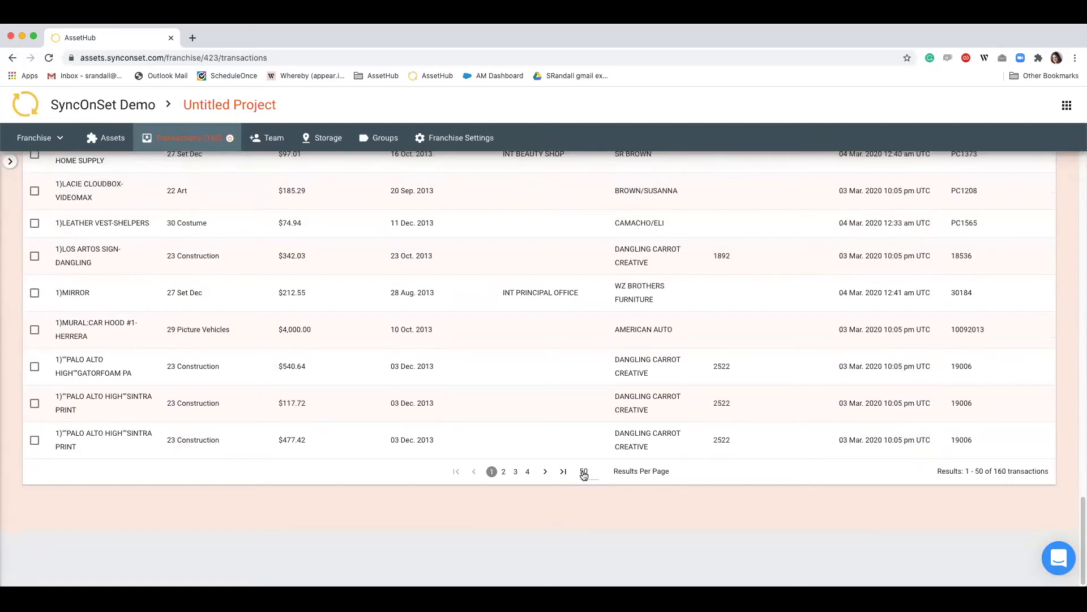
{"action": "left_click", "coordinate": [584, 473]}
{"action": "left_click", "coordinate": [590, 488]}
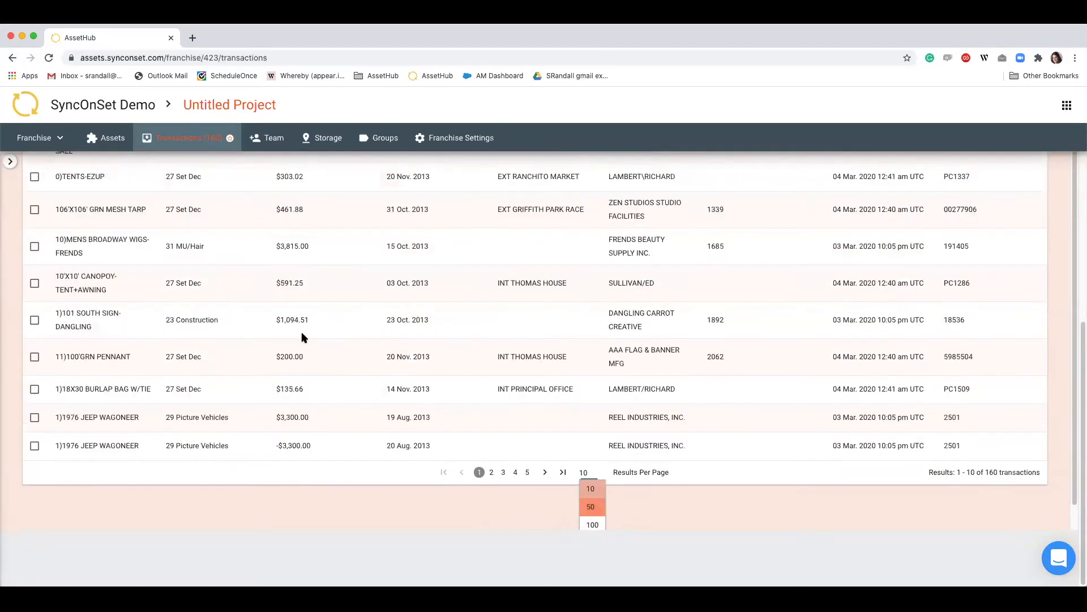
Sort the transactions by Cost (USD) in descending order, after reviewing the ascending order
{"action": "scroll", "coordinate": [311, 391], "scroll_direction": "up", "scroll_amount": 1}
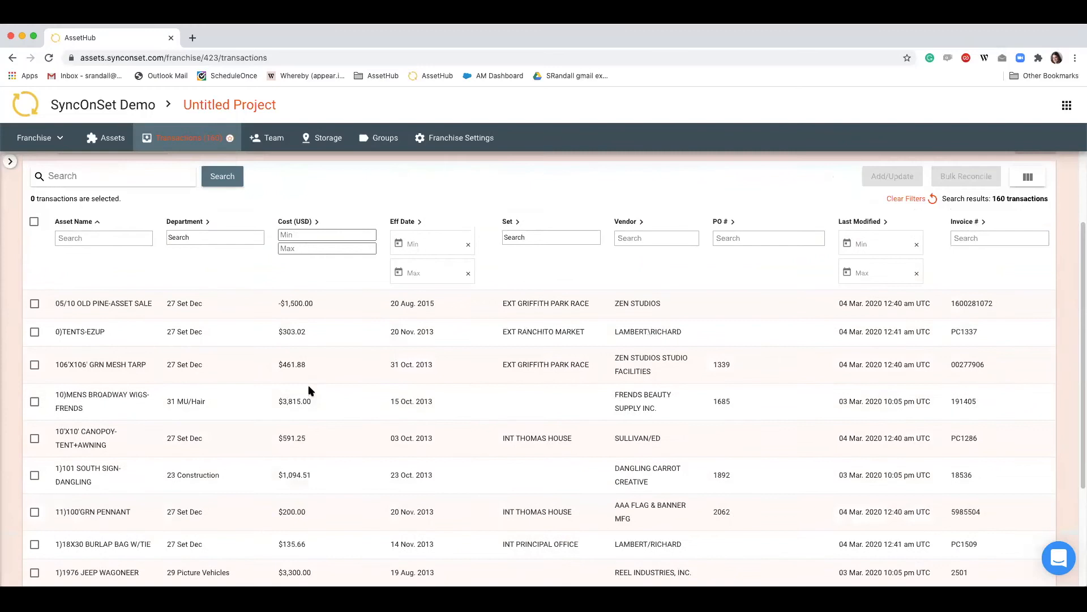
{"action": "scroll", "coordinate": [308, 391], "scroll_direction": "up", "scroll_amount": 2}
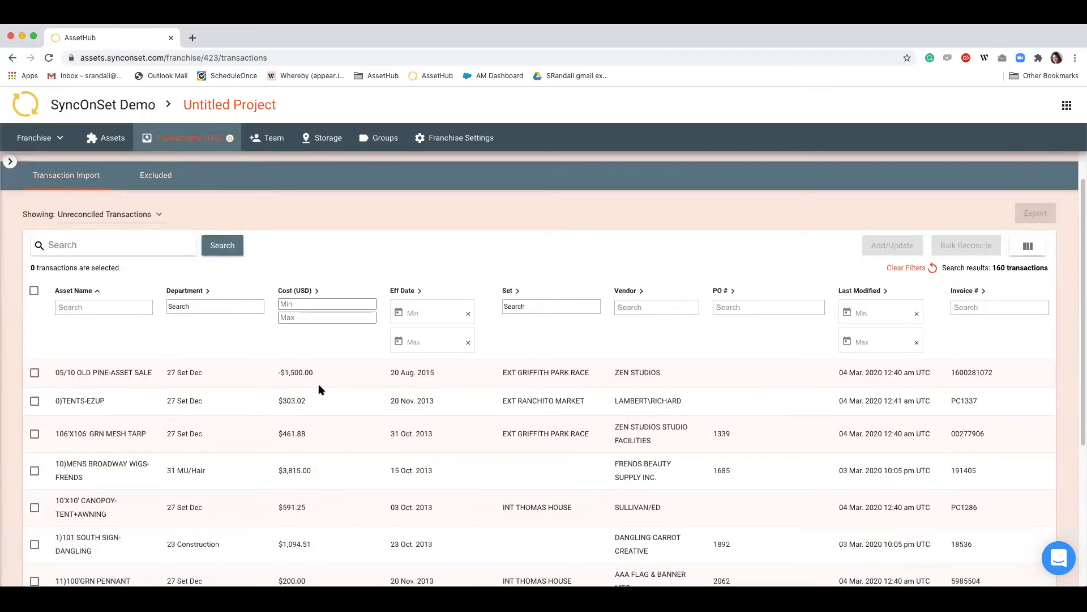
{"action": "left_click", "coordinate": [99, 291]}
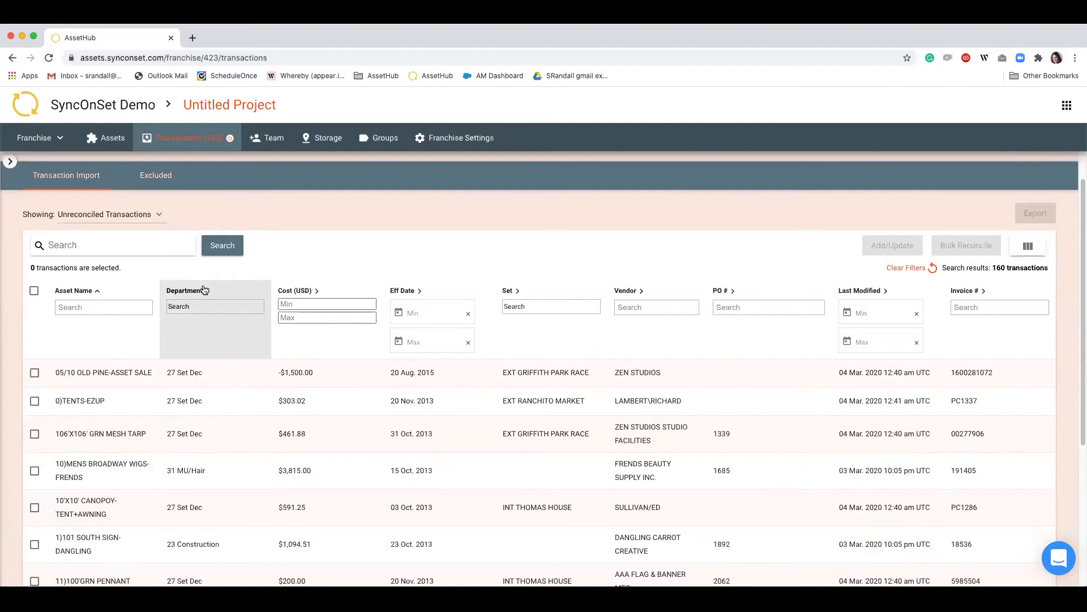
{"action": "left_click", "coordinate": [318, 293]}
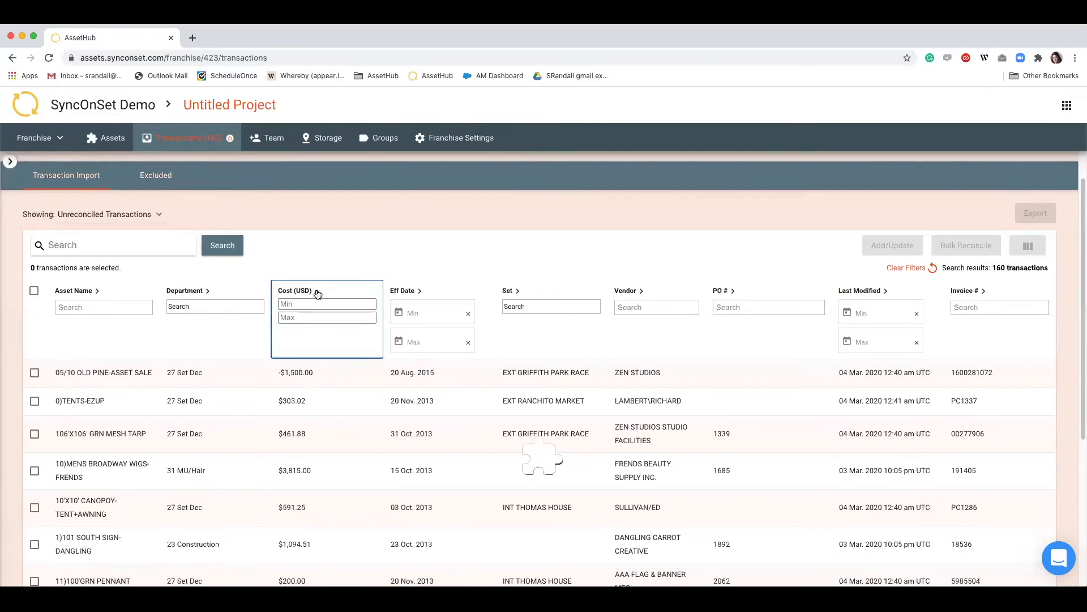
{"action": "scroll", "coordinate": [340, 294], "scroll_direction": "down", "scroll_amount": 1}
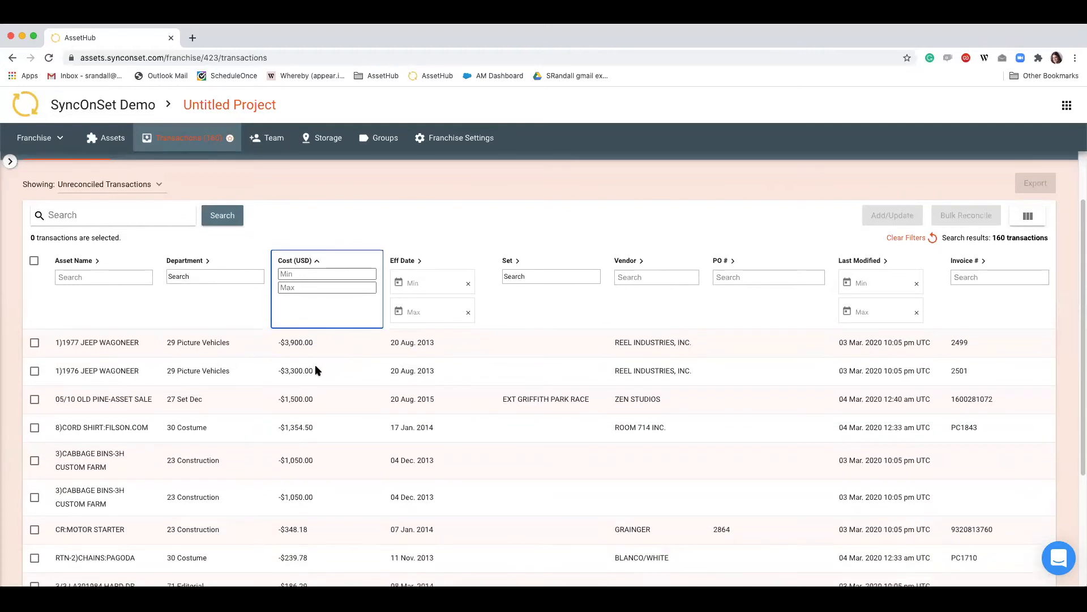
{"action": "left_click", "coordinate": [318, 264]}
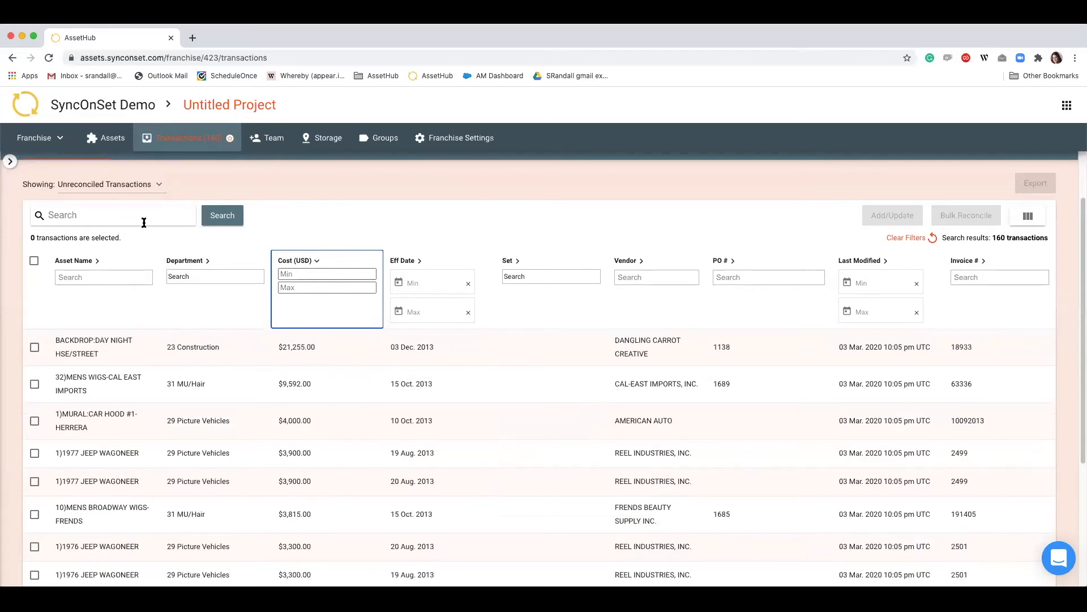
Search the unreconciled transactions for "jeep"
{"action": "left_click", "coordinate": [87, 224]}
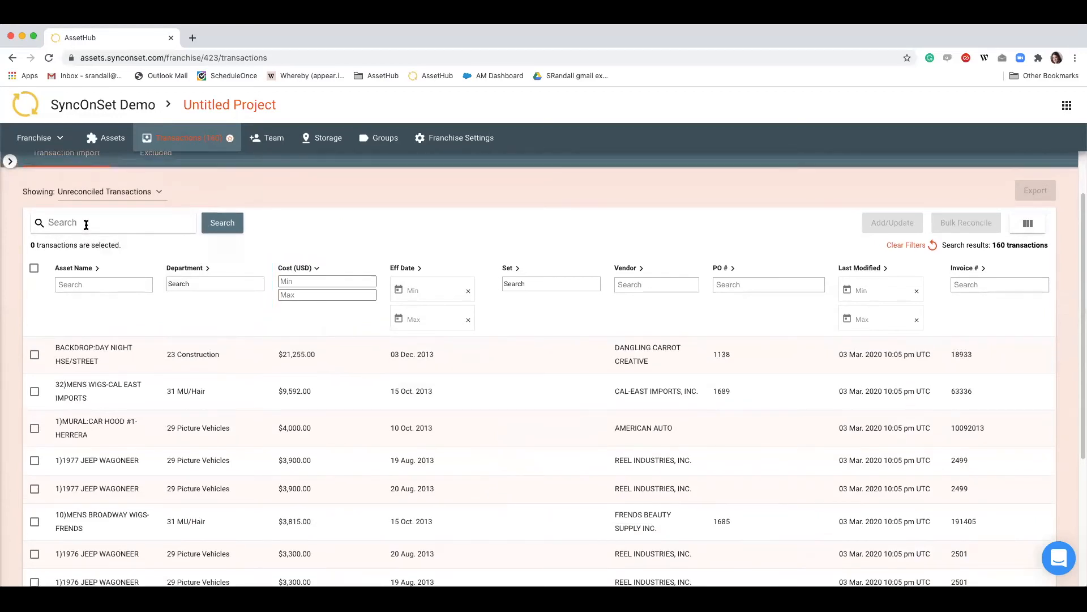
{"action": "type", "text": "jeep"}
{"action": "key", "text": "Return"}
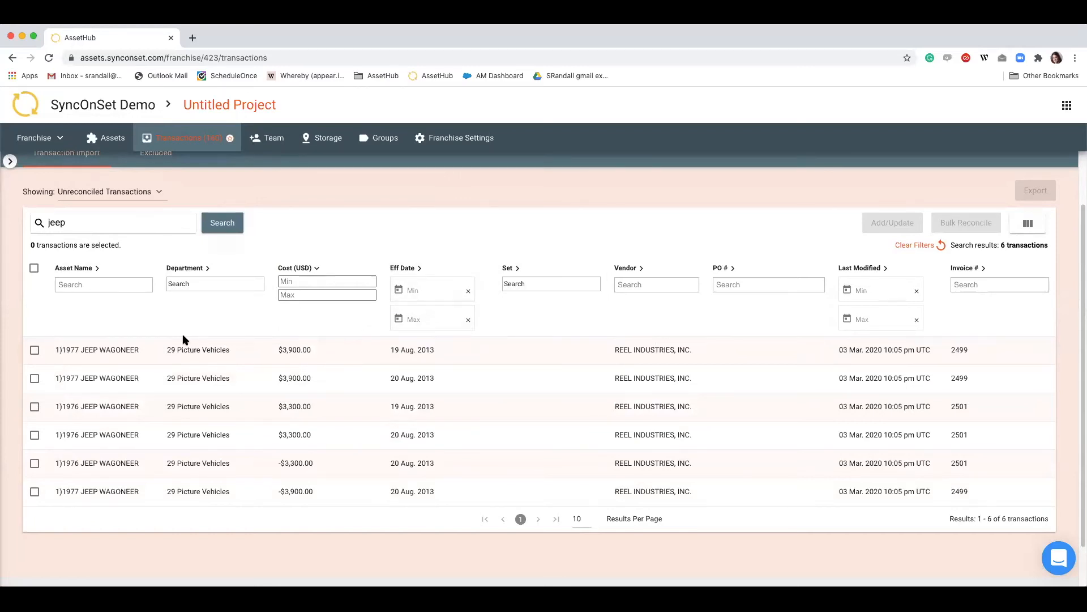
Expand the 1977 Jeep Wagoneer transaction dated 19 Aug. 2013 and set the new asset's disposition to Storage
{"action": "left_click", "coordinate": [226, 350]}
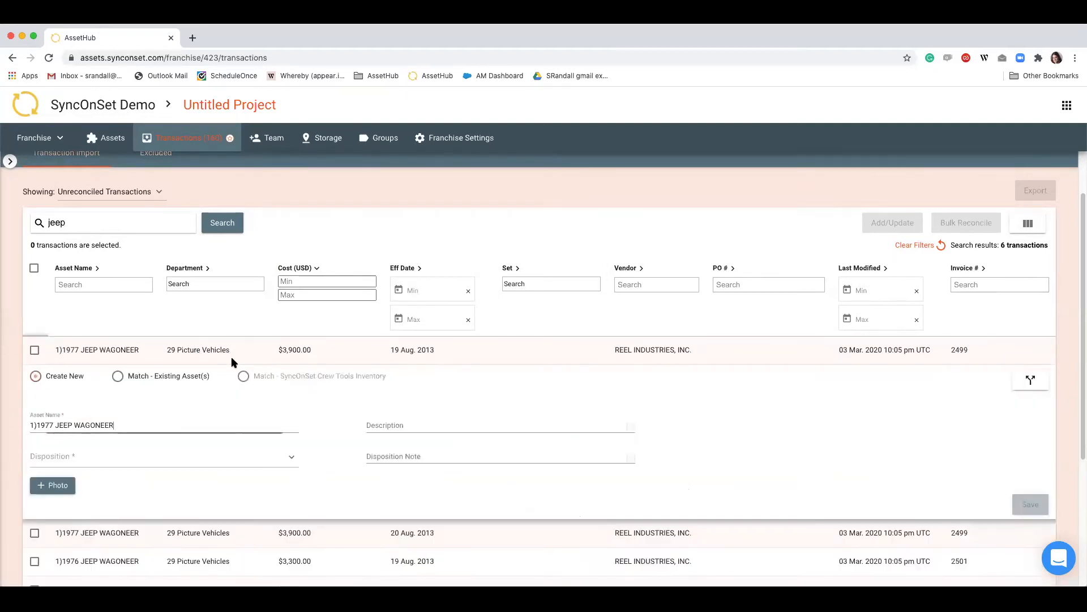
{"action": "scroll", "coordinate": [286, 377], "scroll_direction": "down", "scroll_amount": 3}
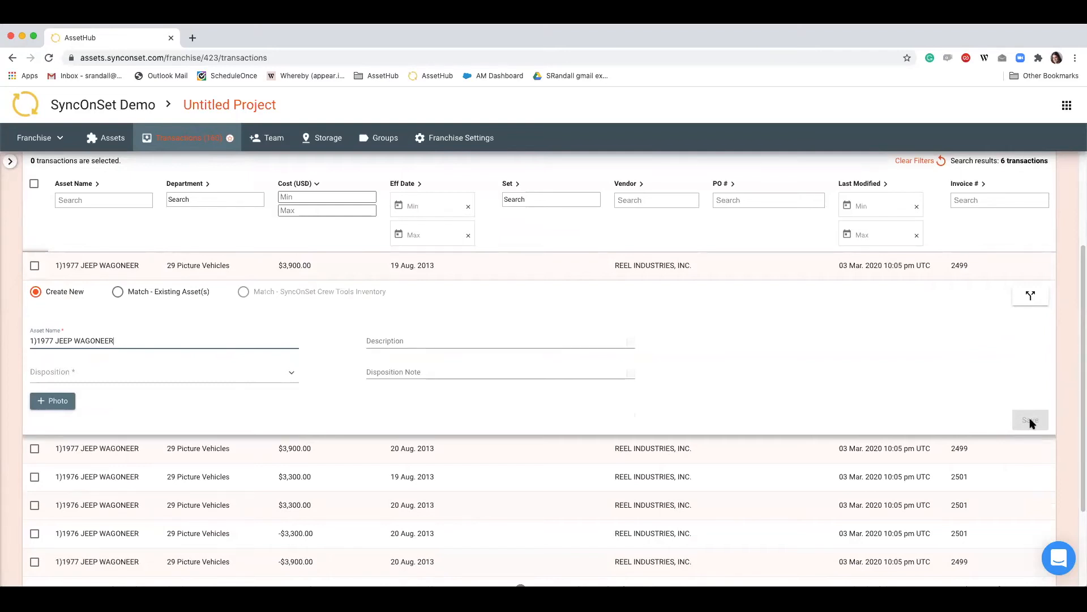
{"action": "left_click", "coordinate": [63, 373]}
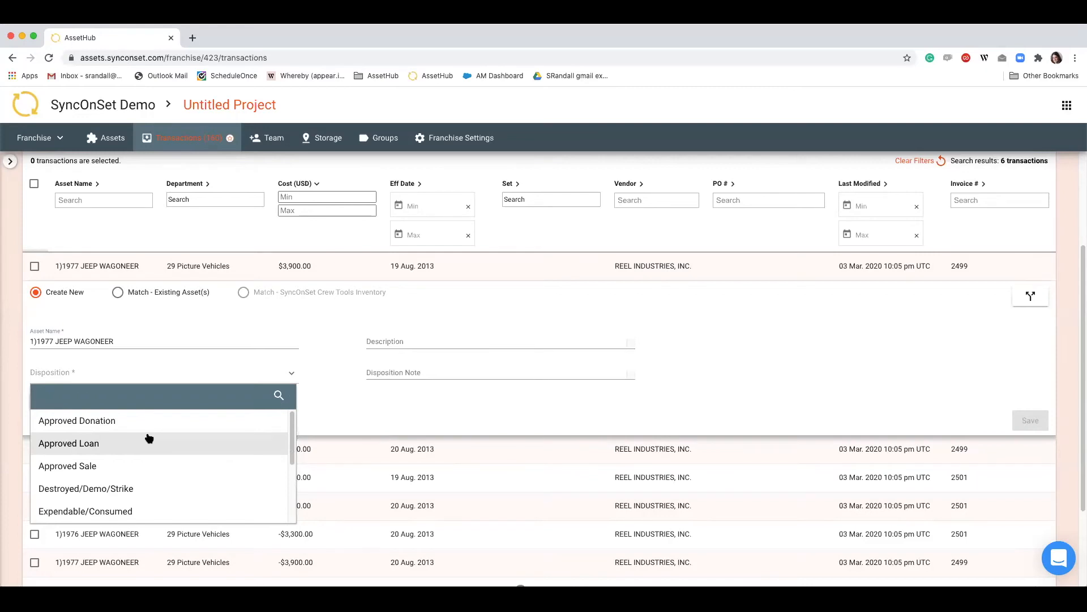
{"action": "scroll", "coordinate": [149, 437], "scroll_direction": "down", "scroll_amount": 1}
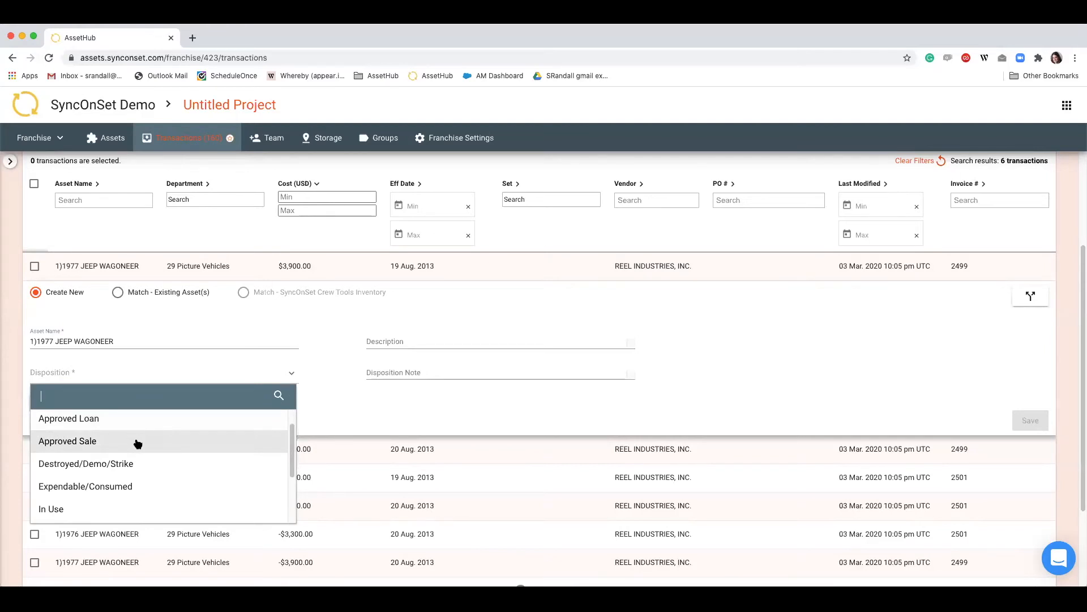
{"action": "type", "text": "stor"}
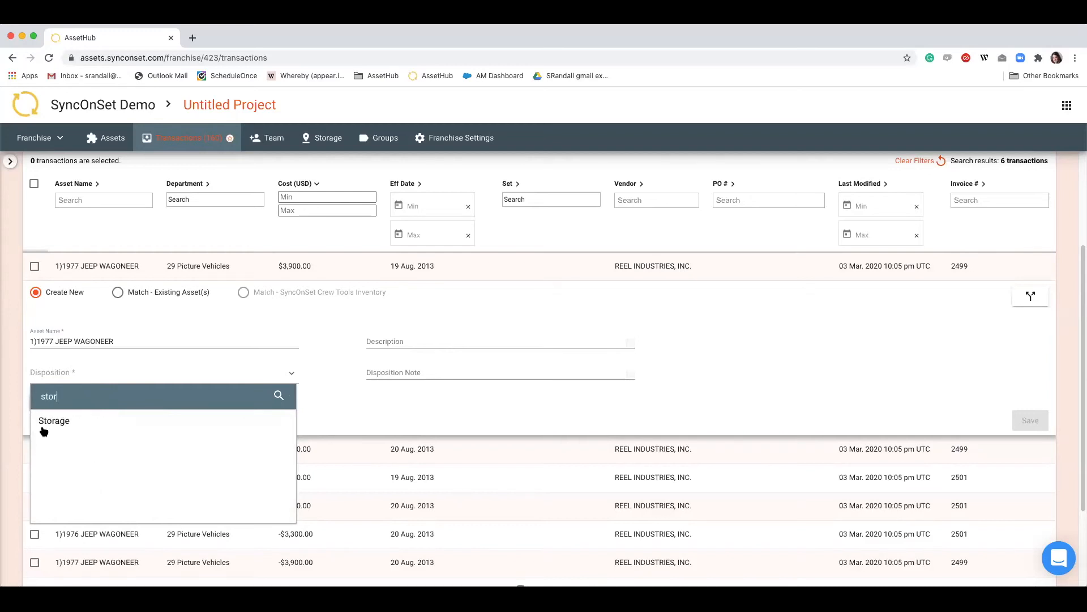
{"action": "left_click", "coordinate": [65, 422]}
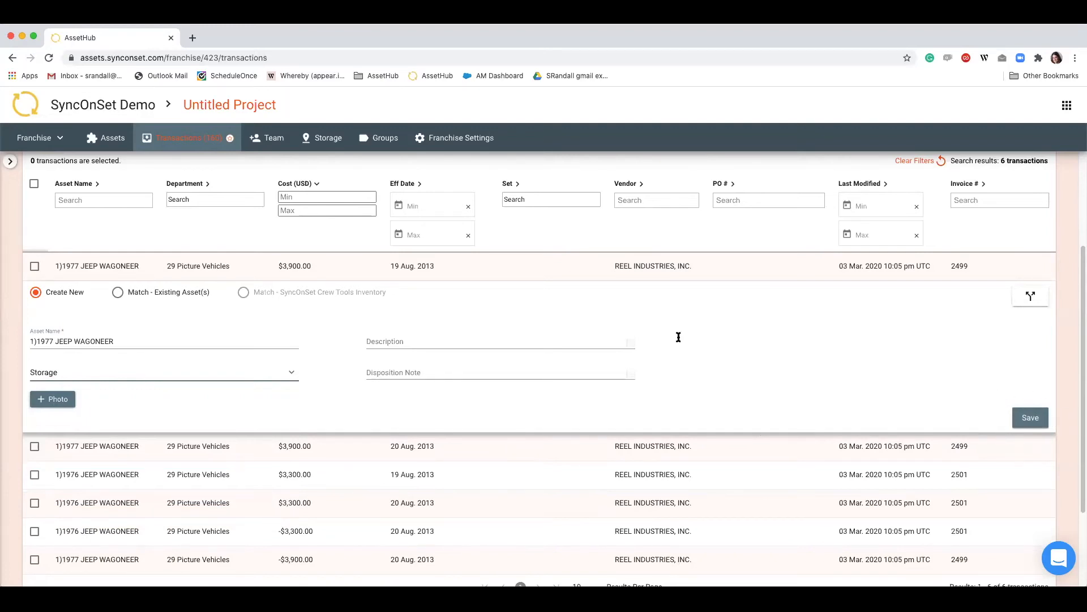
Enter "Red Jeep" as the new asset's description and attach the photo 1977-jeep-wagoneer.jpg
{"action": "left_click", "coordinate": [394, 341]}
{"action": "type", "text": "R"}
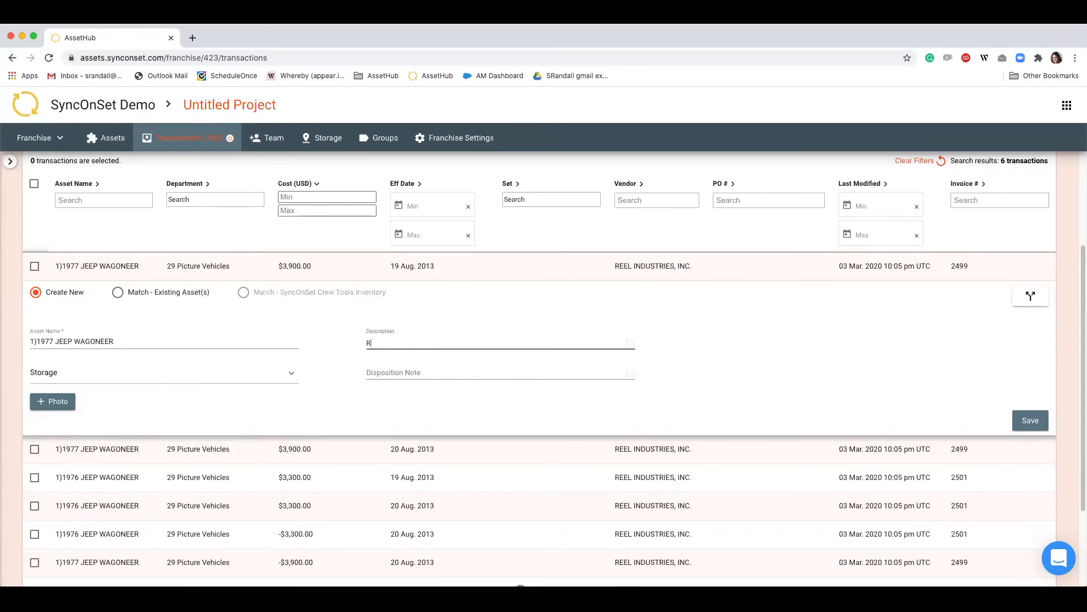
{"action": "type", "text": "ed Jeep"}
{"action": "left_click", "coordinate": [54, 404]}
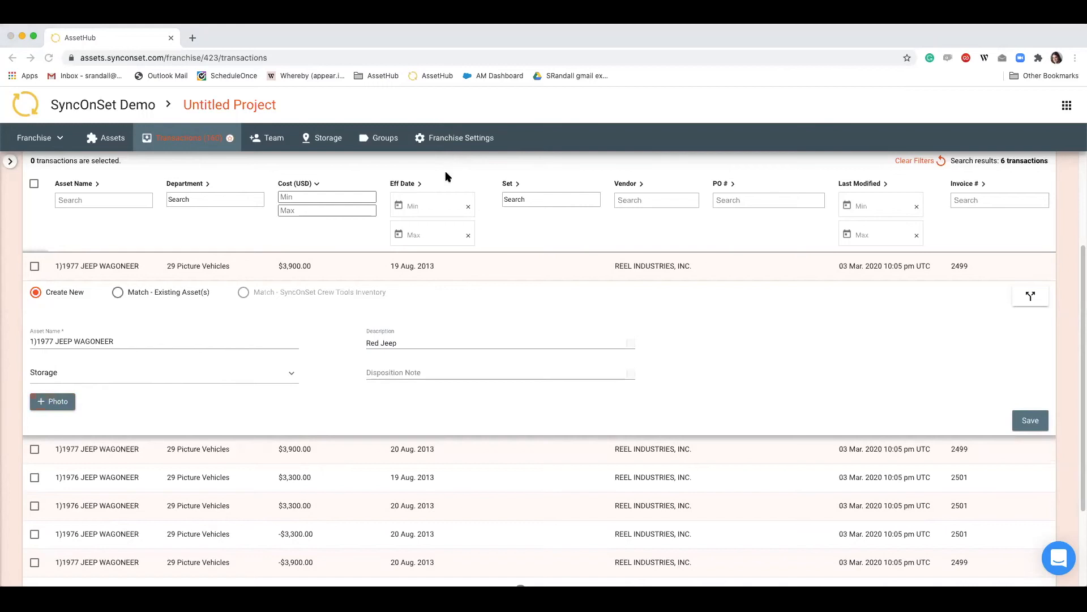
{"action": "key", "text": "Return"}
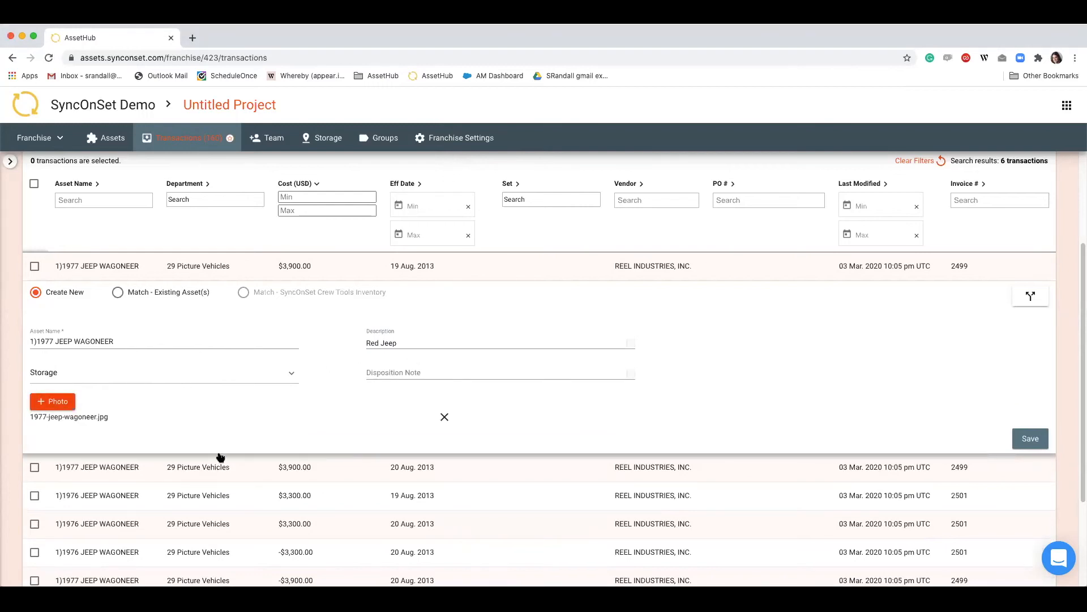
Save the new Red Jeep asset created from the 1977 Jeep Wagoneer transaction and dismiss the notification
{"action": "left_click", "coordinate": [1030, 439]}
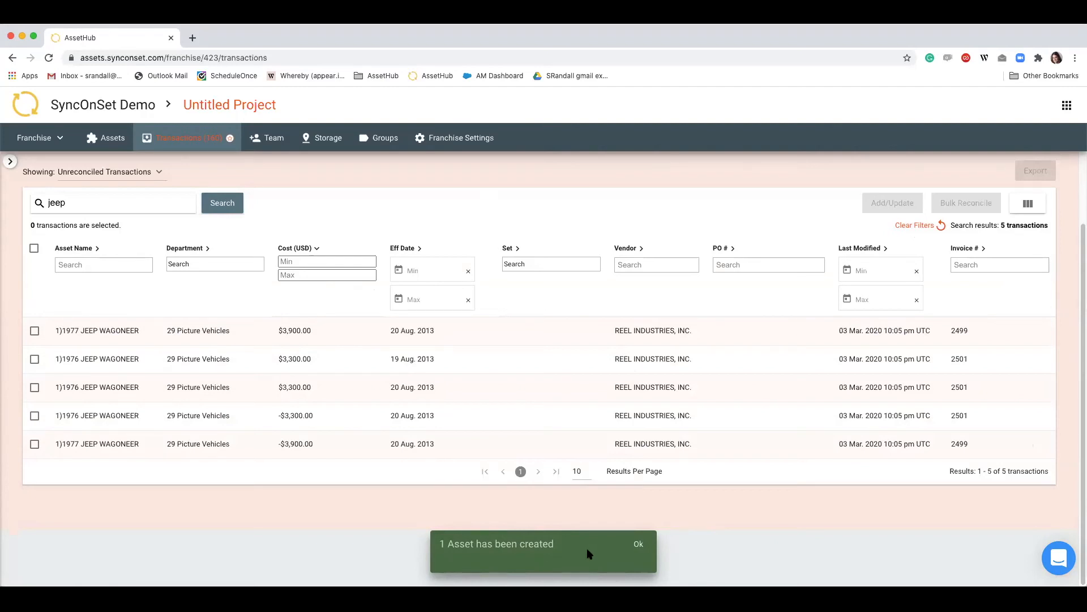
{"action": "left_click", "coordinate": [639, 544]}
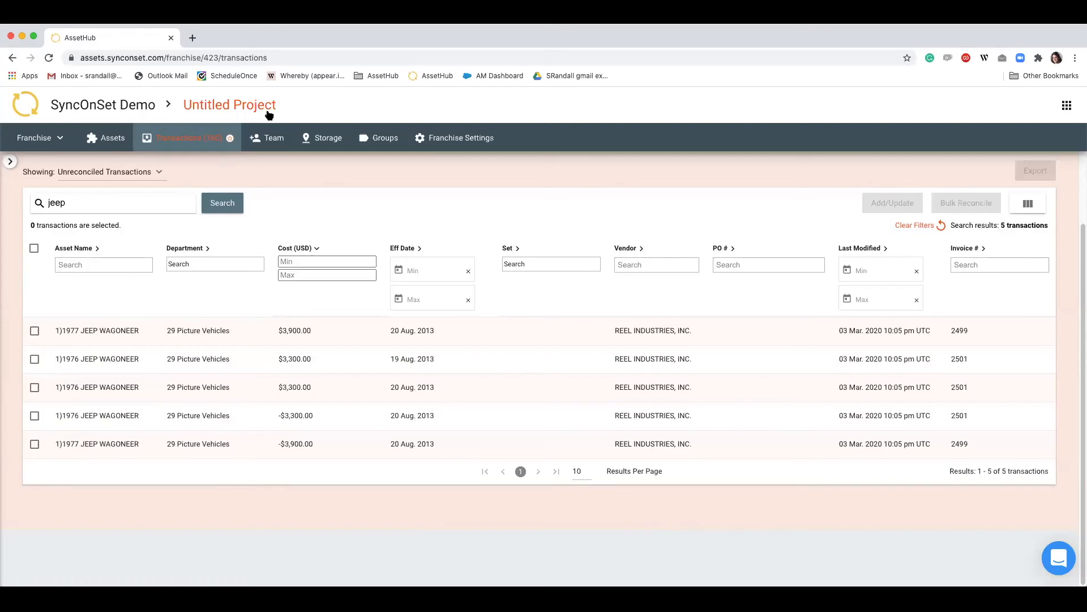
Go to the Untitled Project assets and clear the filters on the list
{"action": "left_click", "coordinate": [105, 140]}
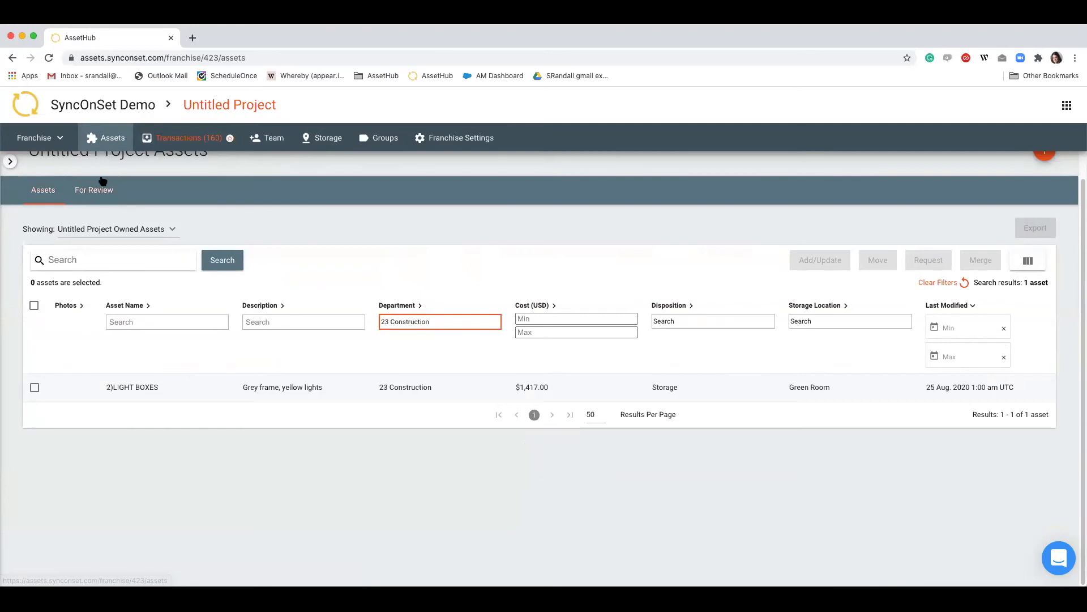
{"action": "scroll", "coordinate": [152, 190], "scroll_direction": "up", "scroll_amount": 2}
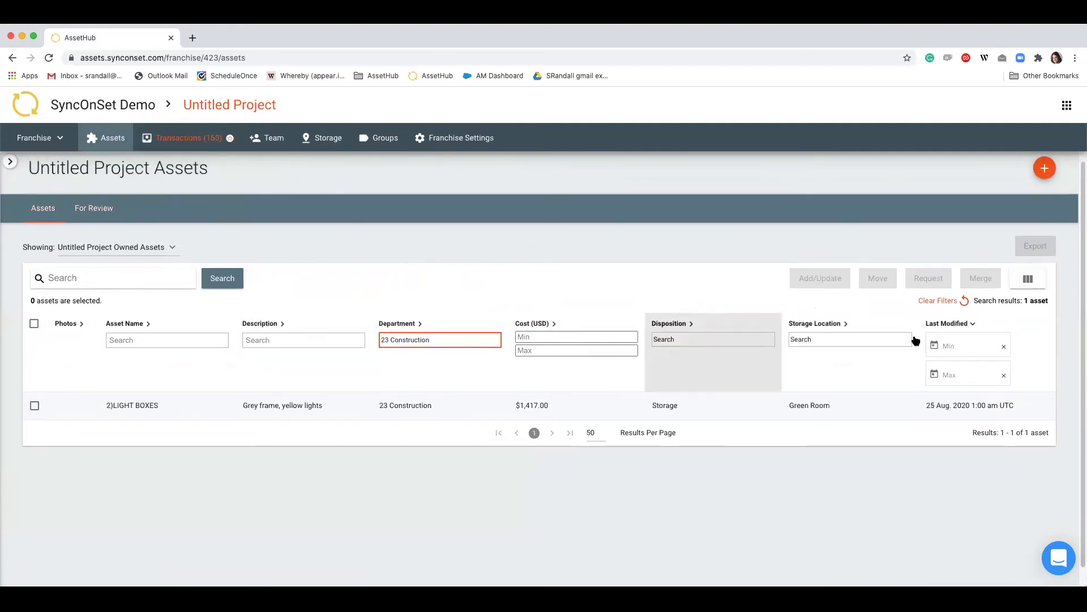
{"action": "left_click", "coordinate": [947, 302]}
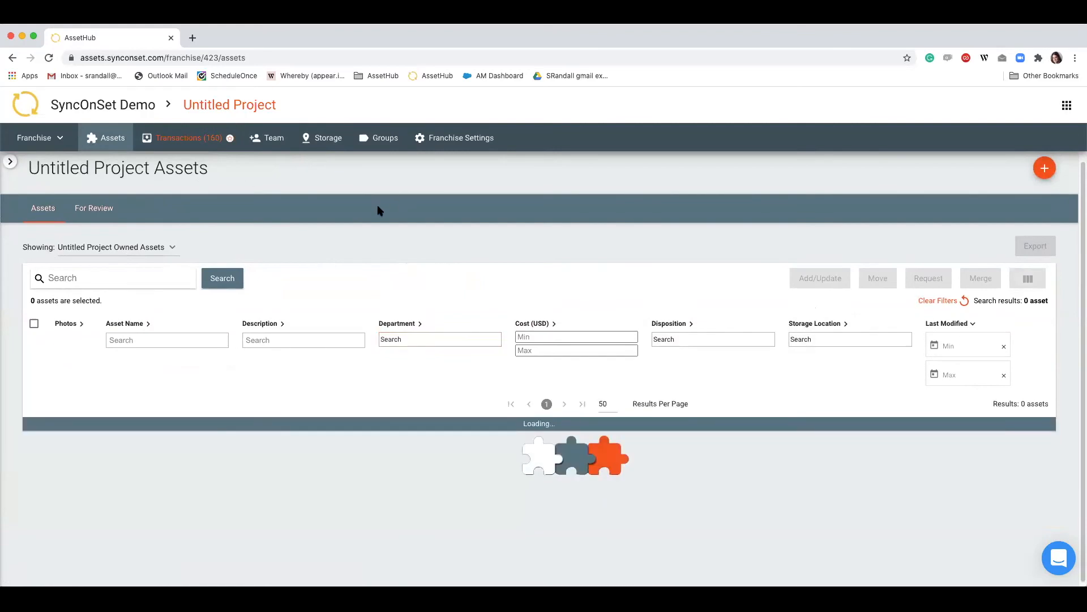
{"action": "scroll", "coordinate": [391, 266], "scroll_direction": "down", "scroll_amount": 2}
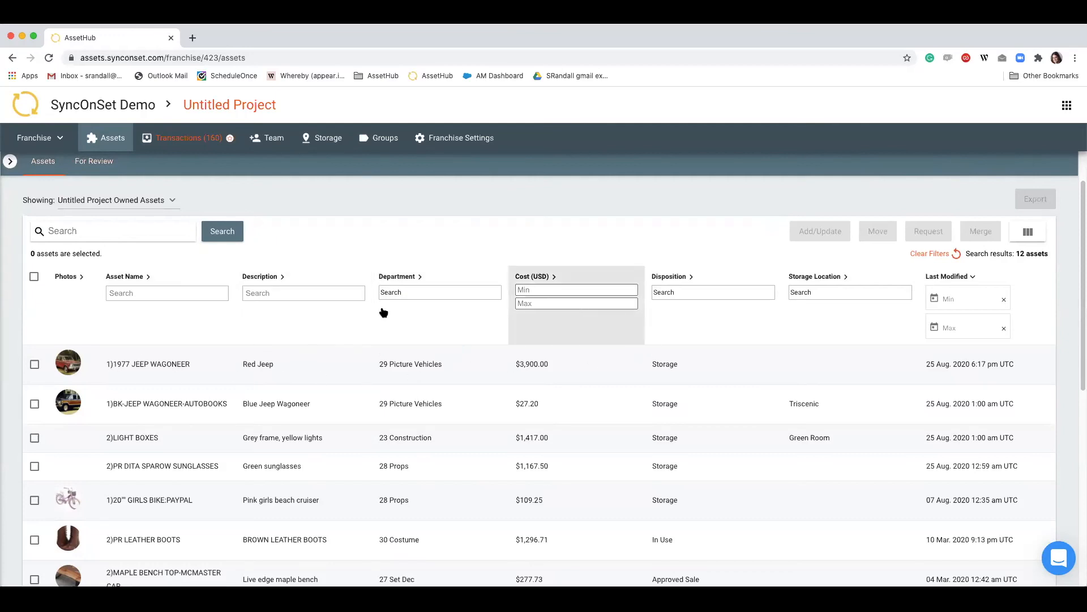
Open the 1977 Jeep Wagoneer asset and look at its photo upload, closing it without adding a photo
{"action": "left_click", "coordinate": [219, 369]}
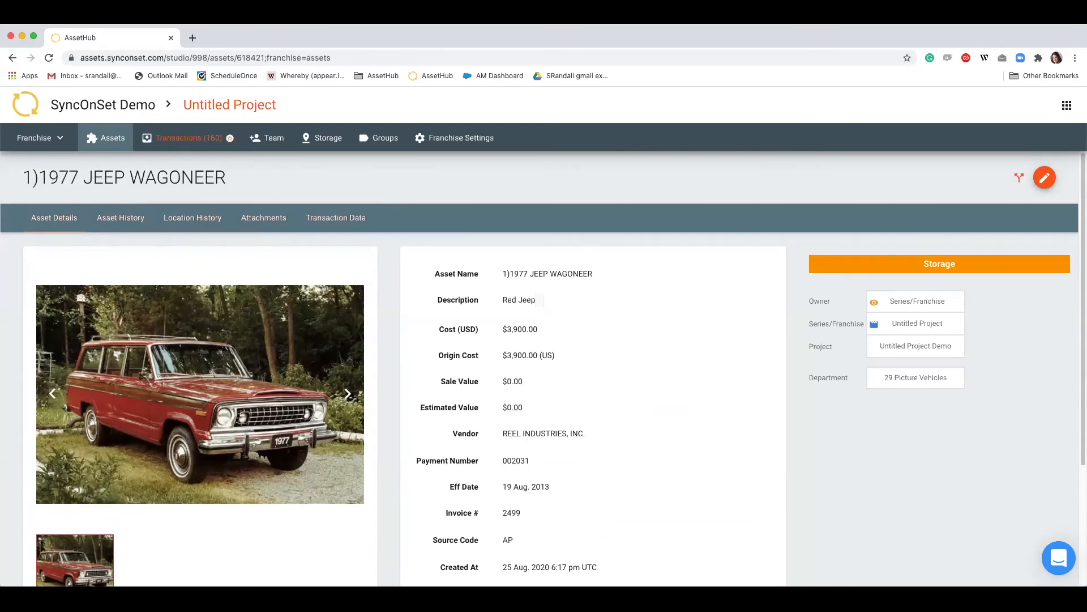
{"action": "mouse_move", "coordinate": [296, 267]}
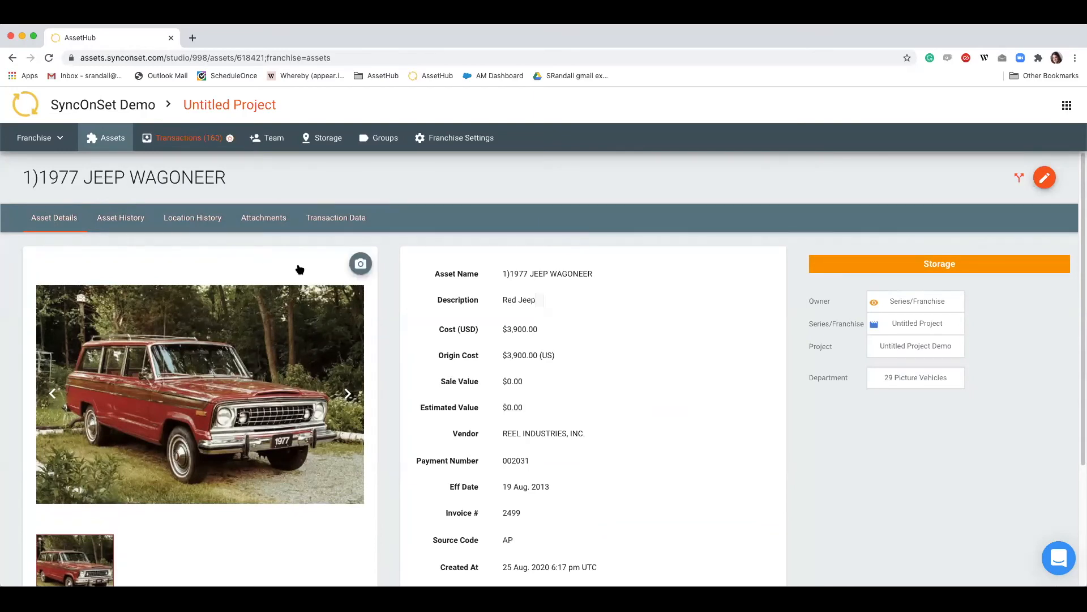
{"action": "left_click", "coordinate": [361, 264]}
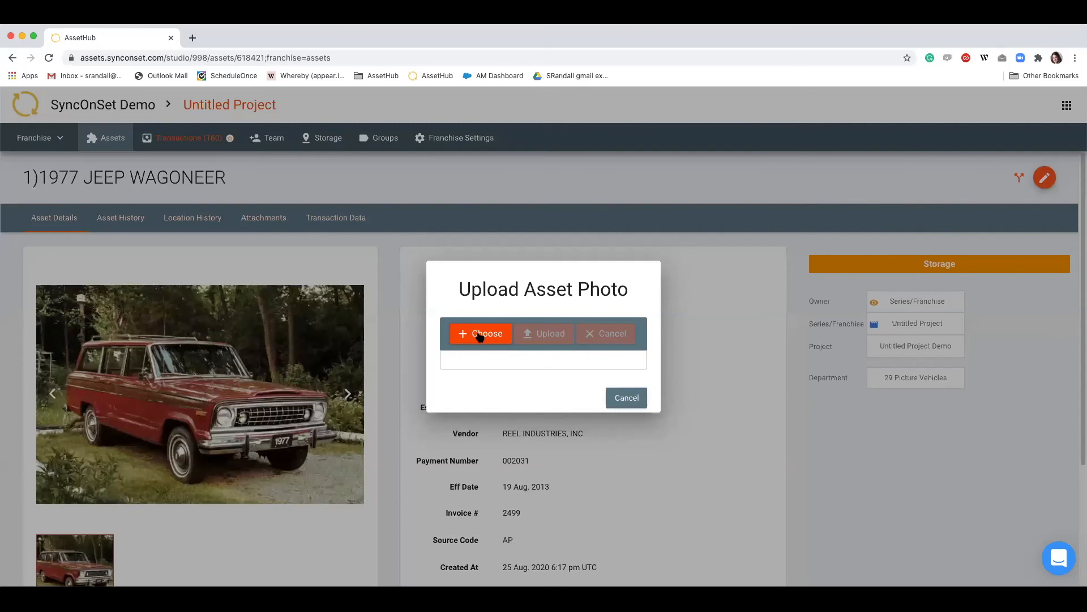
{"action": "left_click", "coordinate": [478, 336]}
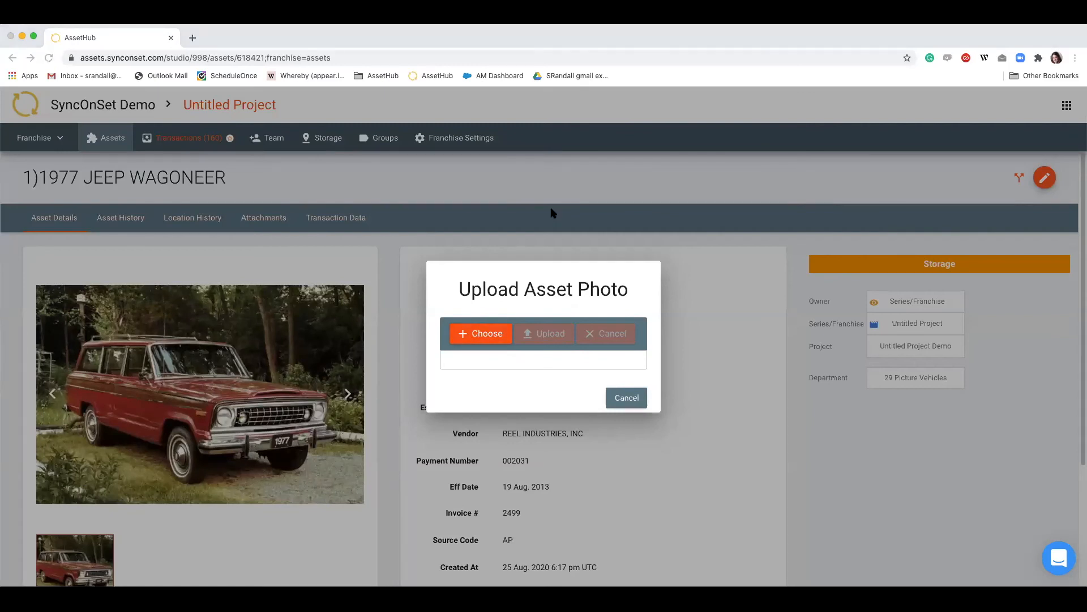
{"action": "left_click", "coordinate": [629, 386]}
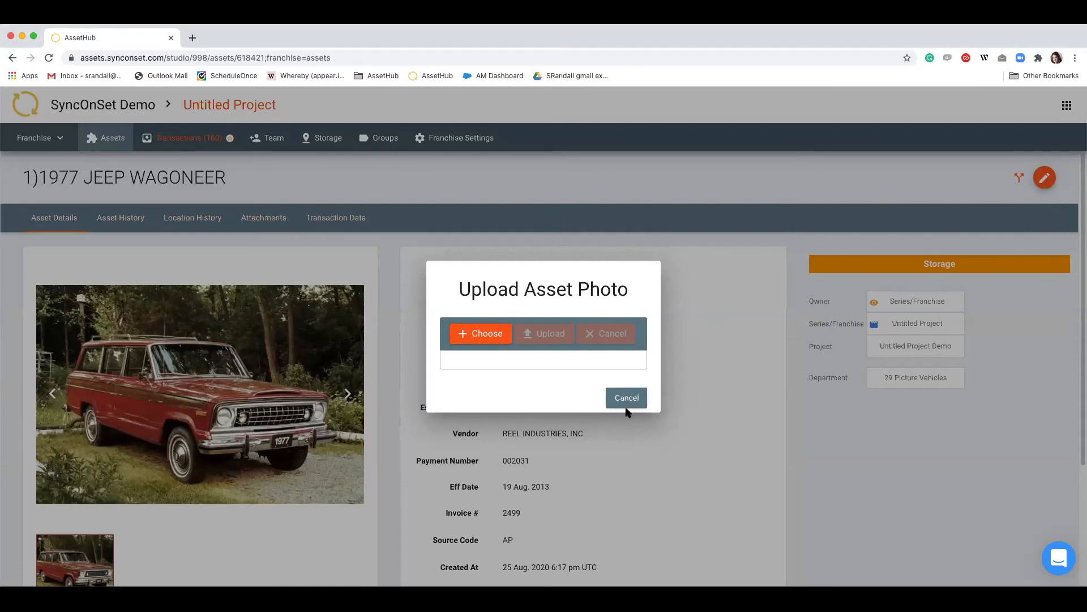
Open the 1977 Jeep Wagoneer asset for editing, review all its fields, and save it
{"action": "left_click", "coordinate": [766, 299]}
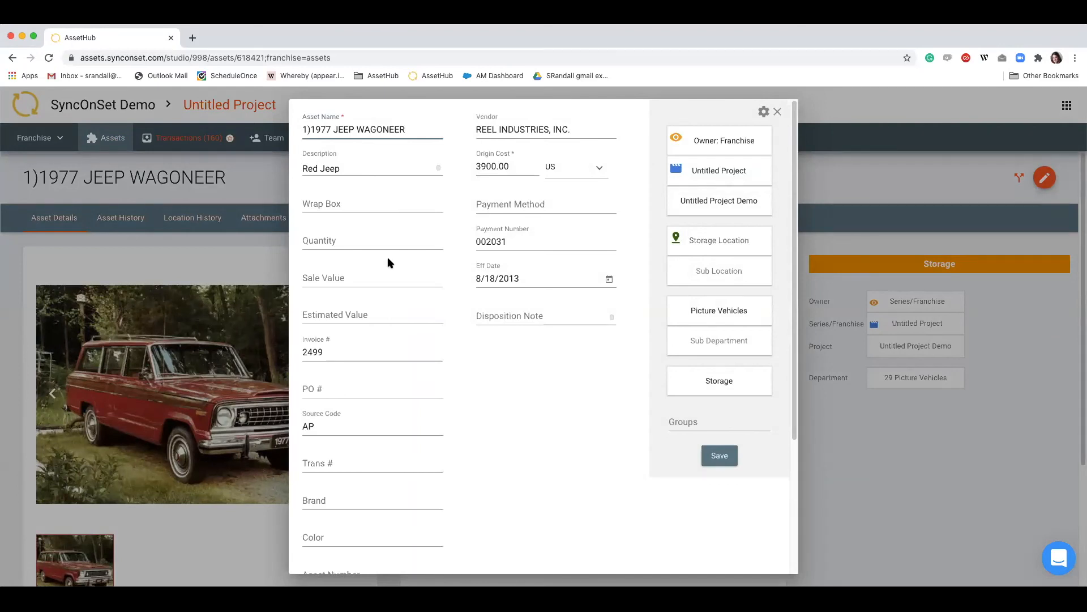
{"action": "scroll", "coordinate": [407, 287], "scroll_direction": "down", "scroll_amount": 3}
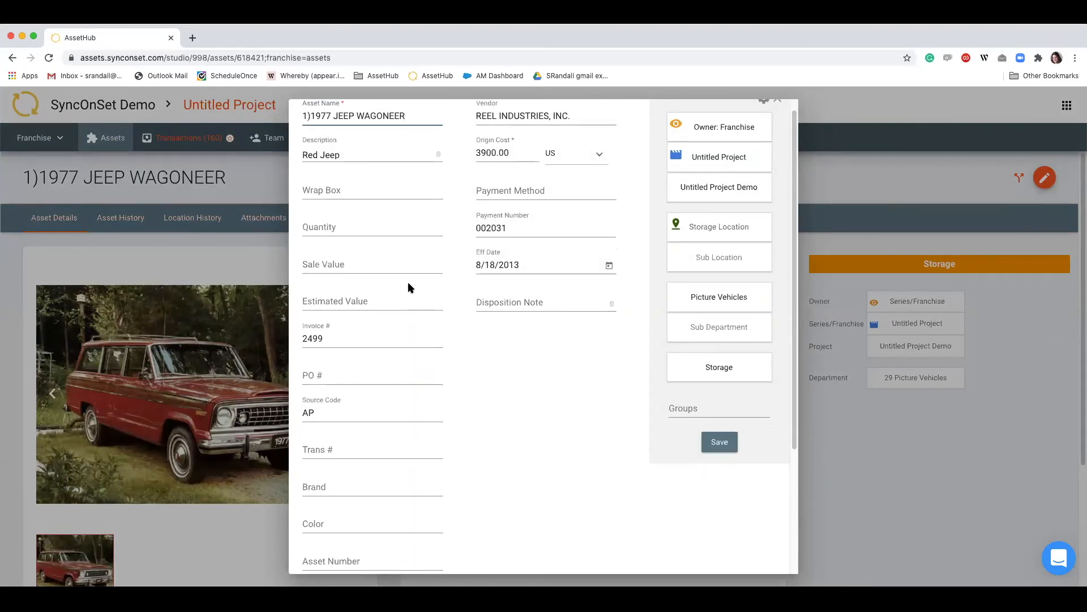
{"action": "scroll", "coordinate": [404, 290], "scroll_direction": "down", "scroll_amount": 3}
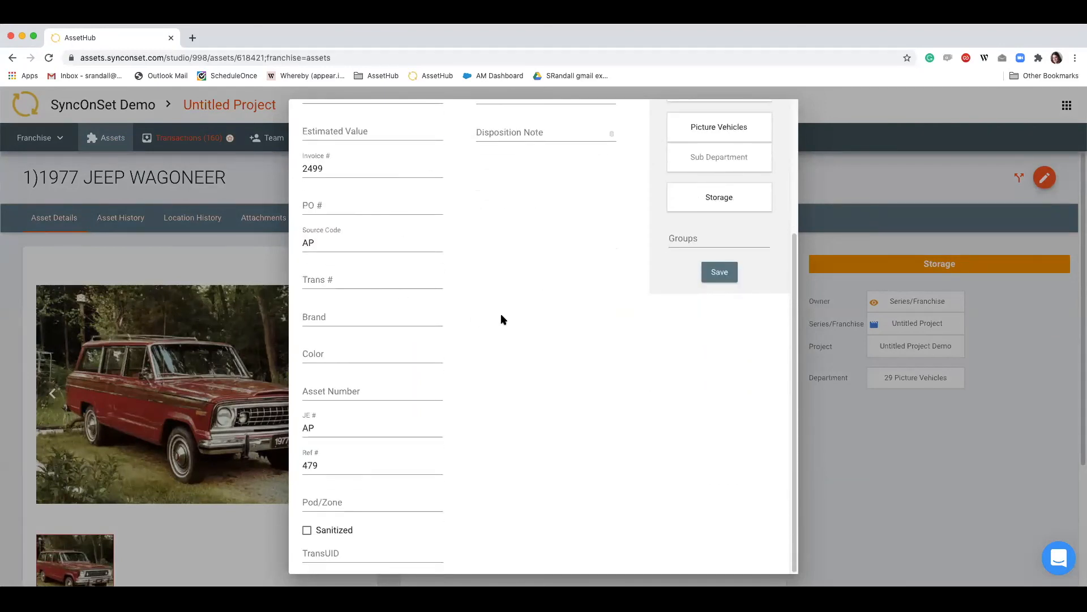
{"action": "scroll", "coordinate": [499, 317], "scroll_direction": "up", "scroll_amount": 5}
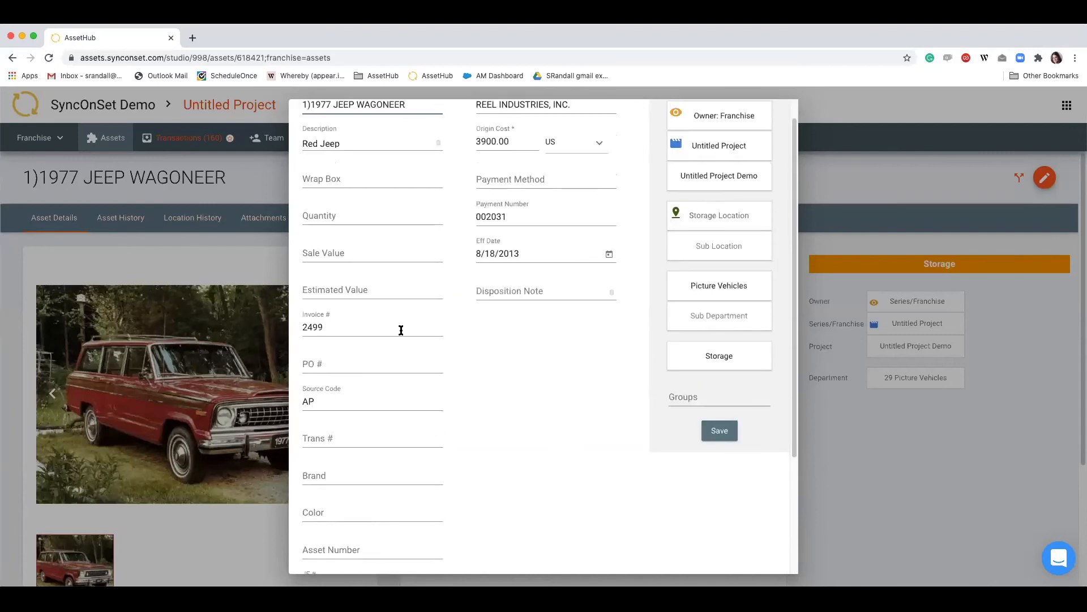
{"action": "scroll", "coordinate": [459, 323], "scroll_direction": "up", "scroll_amount": 1}
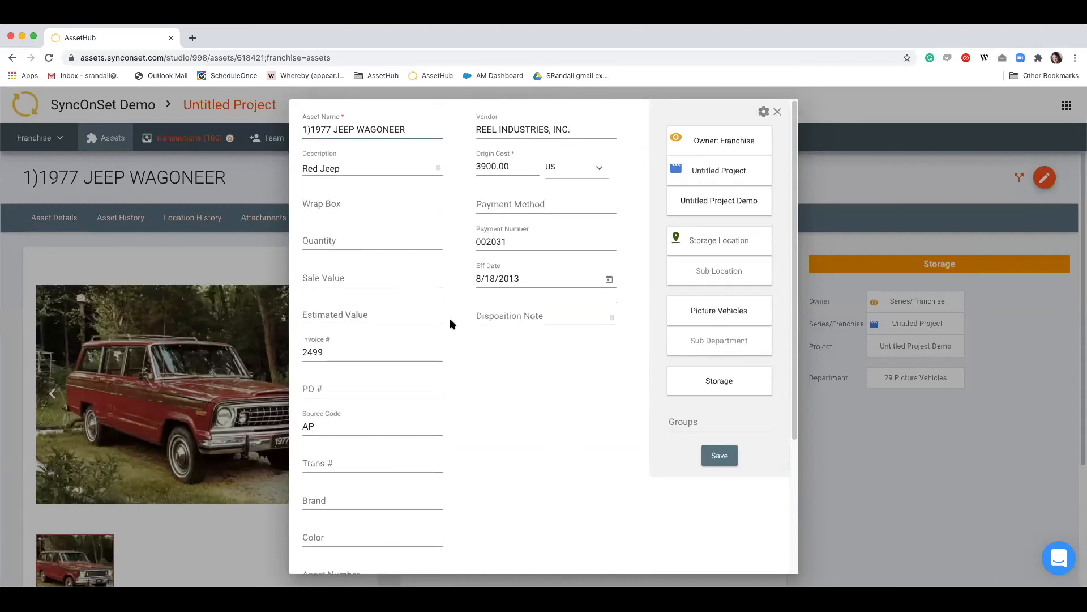
{"action": "left_click", "coordinate": [719, 456]}
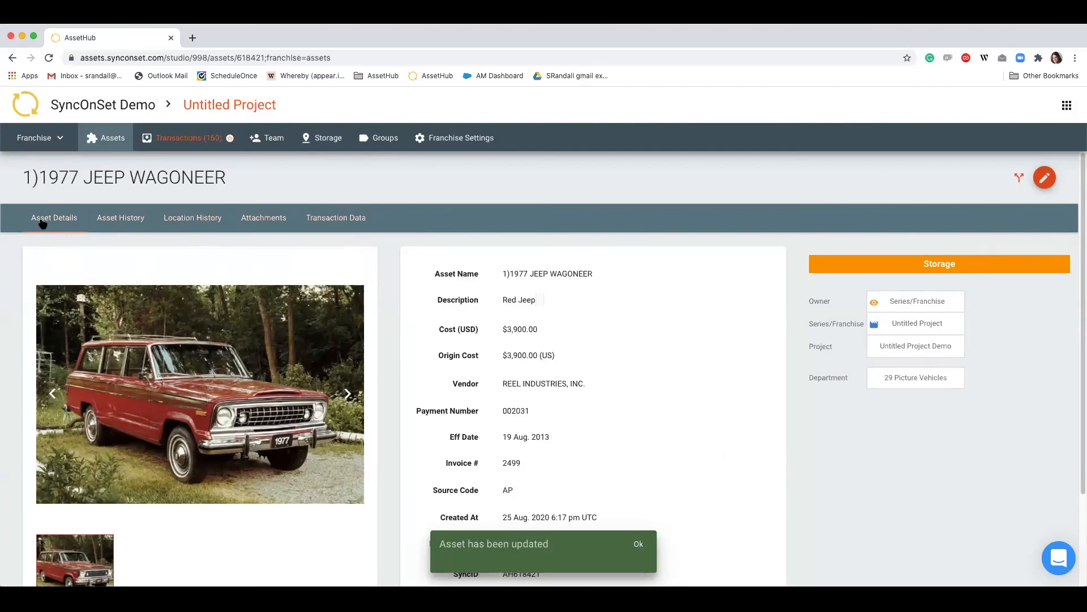
Review the Jeep Wagoneer's asset history and location history
{"action": "left_click", "coordinate": [110, 222]}
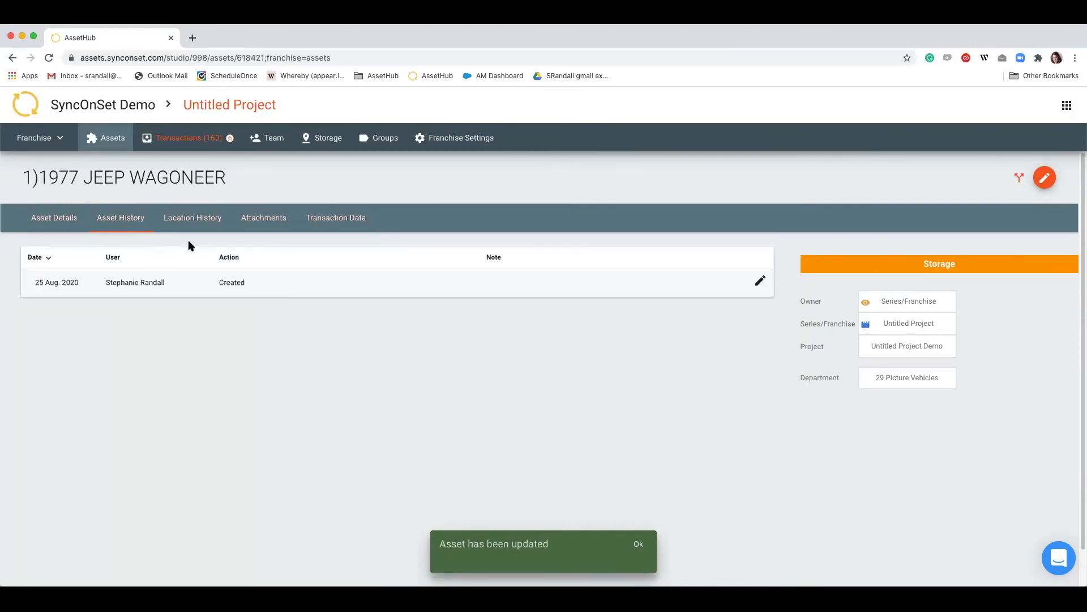
{"action": "left_click", "coordinate": [196, 221]}
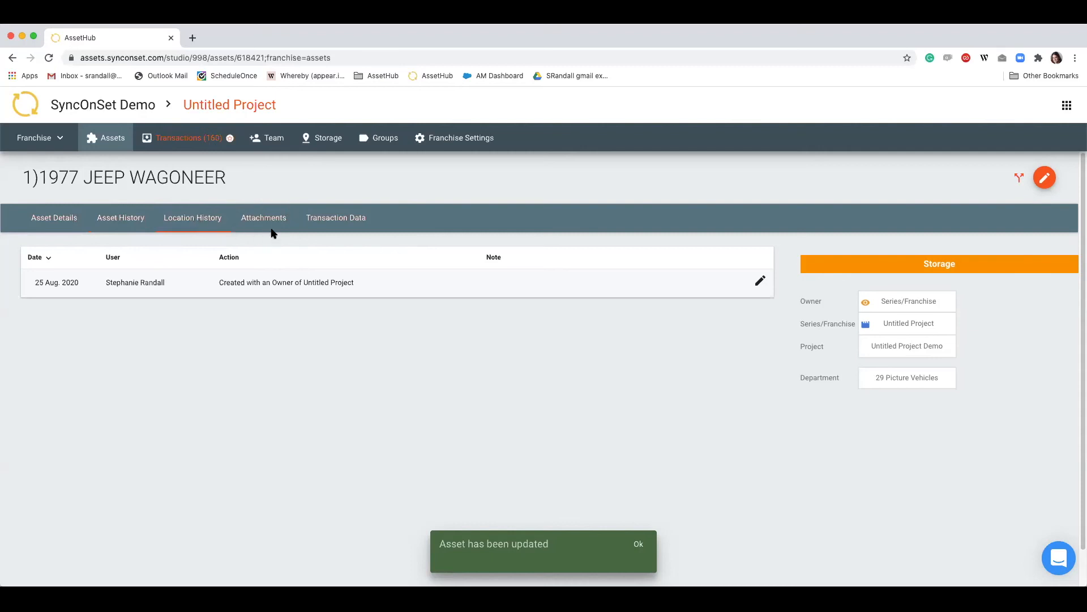
Upload Exhibit A.jpg as an attachment to the 1977 Jeep Wagoneer asset
{"action": "left_click", "coordinate": [256, 220]}
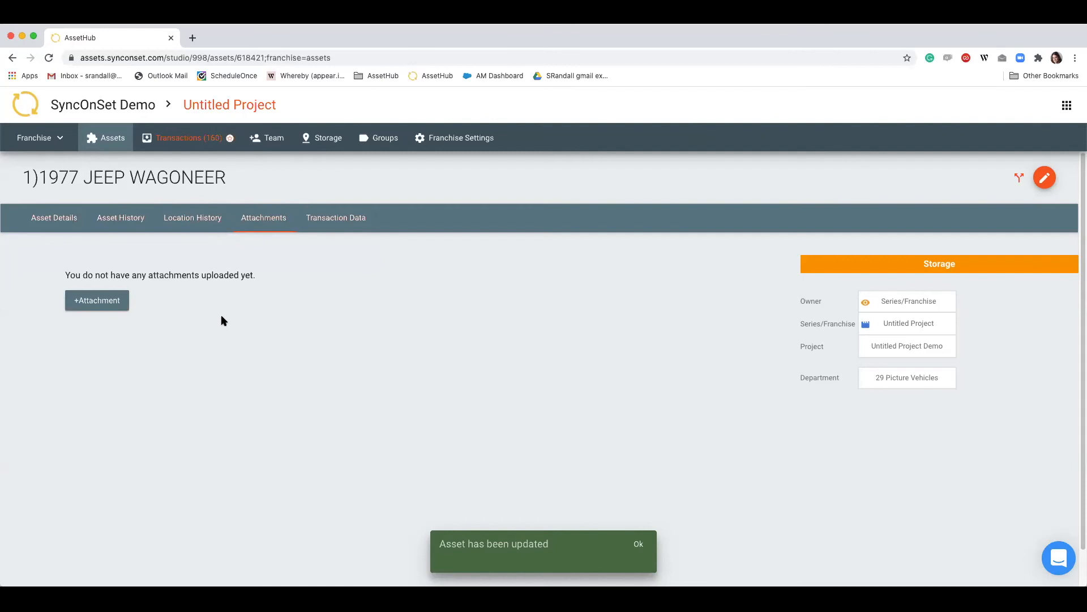
{"action": "left_click", "coordinate": [94, 303]}
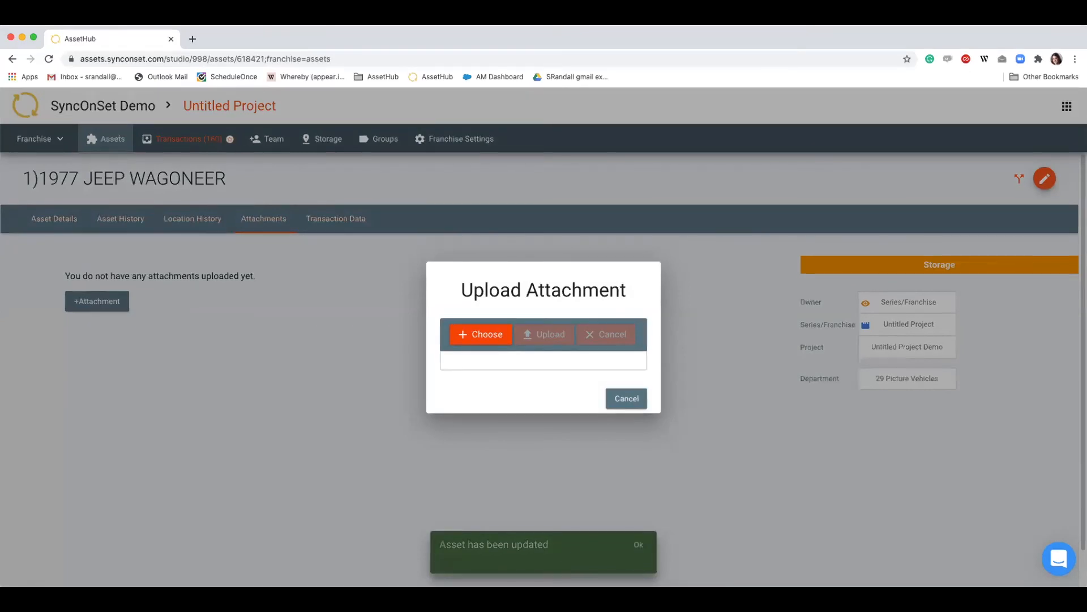
{"action": "left_click_drag", "start_coordinate": [175, 294], "coordinate": [559, 370]}
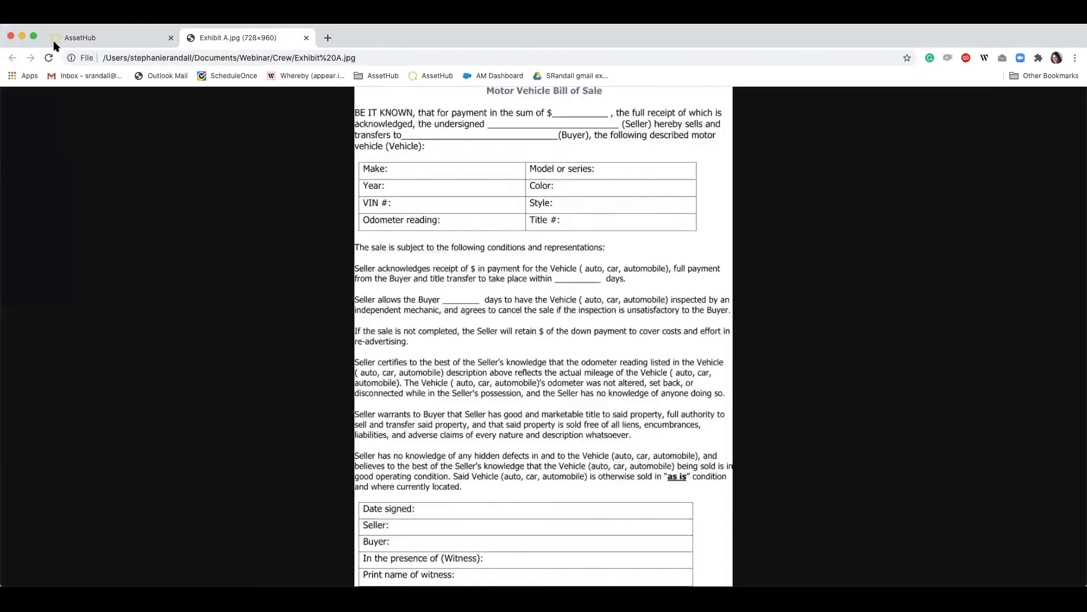
{"action": "left_click", "coordinate": [72, 39]}
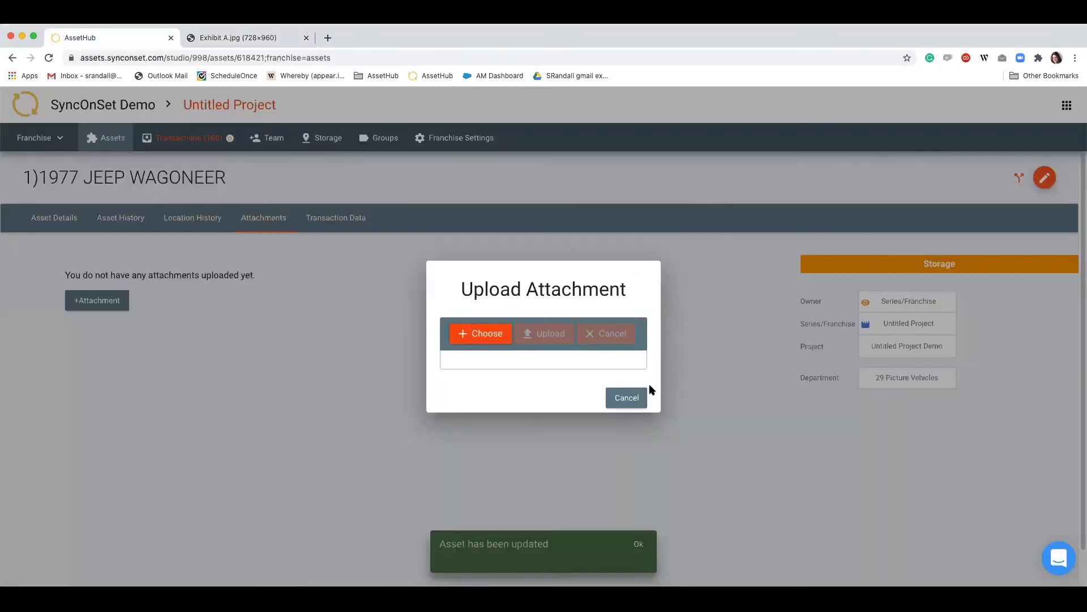
{"action": "left_click", "coordinate": [475, 334]}
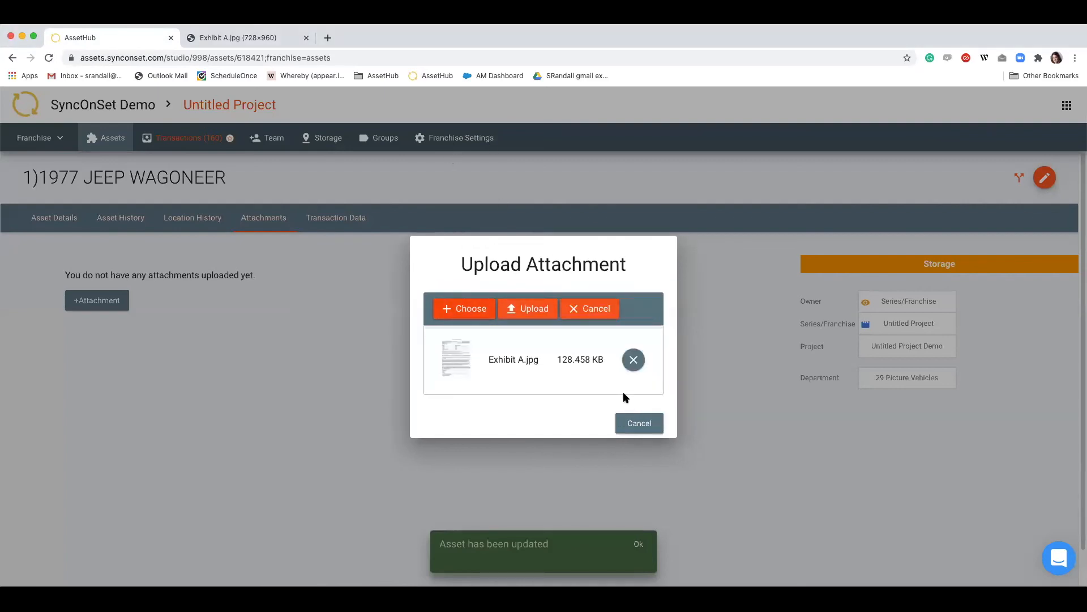
{"action": "left_click", "coordinate": [526, 313]}
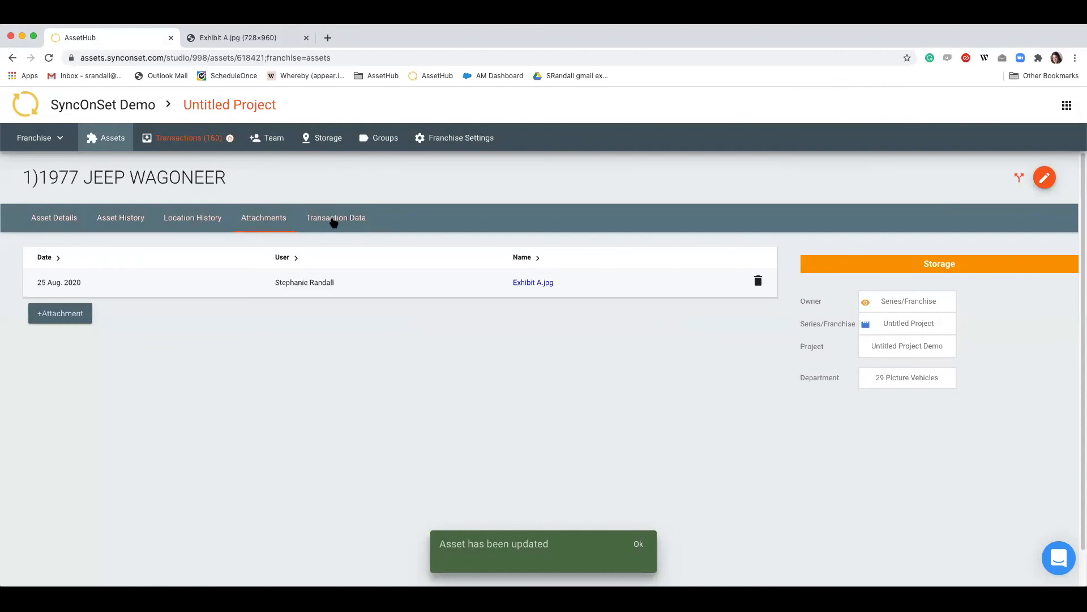
View the Jeep Wagoneer's transaction data and return to the project's asset list, dismissing the notification
{"action": "left_click", "coordinate": [428, 236]}
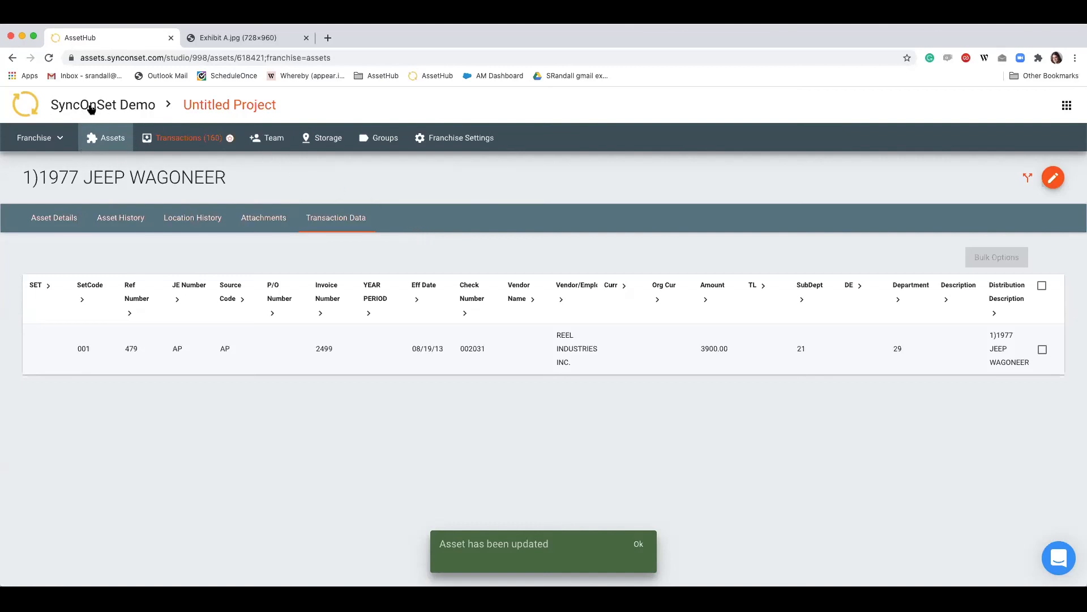
{"action": "left_click", "coordinate": [107, 137]}
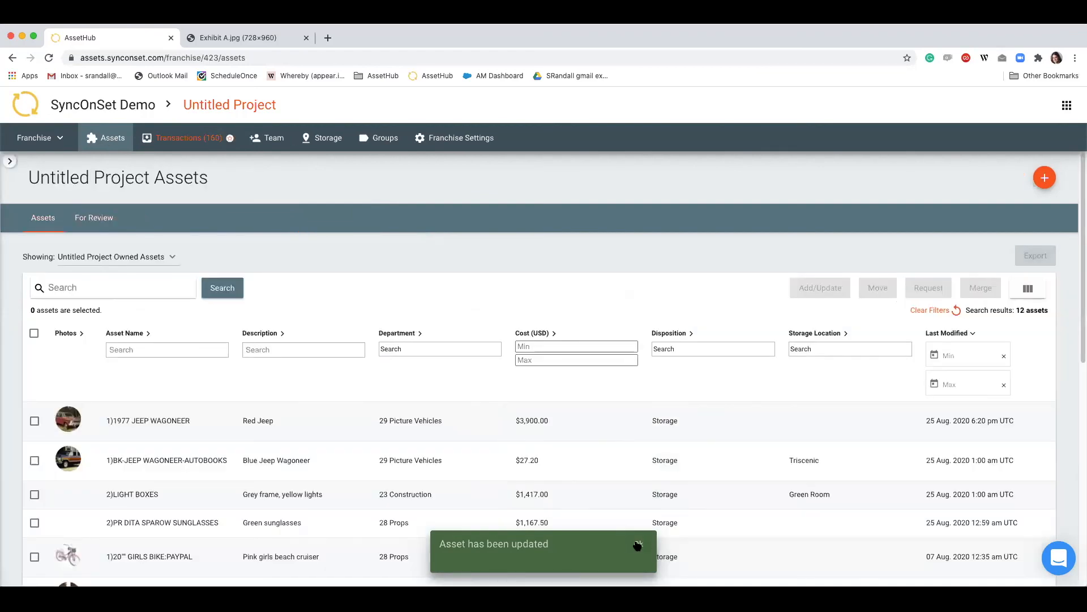
{"action": "left_click", "coordinate": [634, 544]}
Change the 1977 Jeep Wagoneer's description to "Blue Jeep" directly in the asset list
{"action": "scroll", "coordinate": [425, 381], "scroll_direction": "down", "scroll_amount": 1}
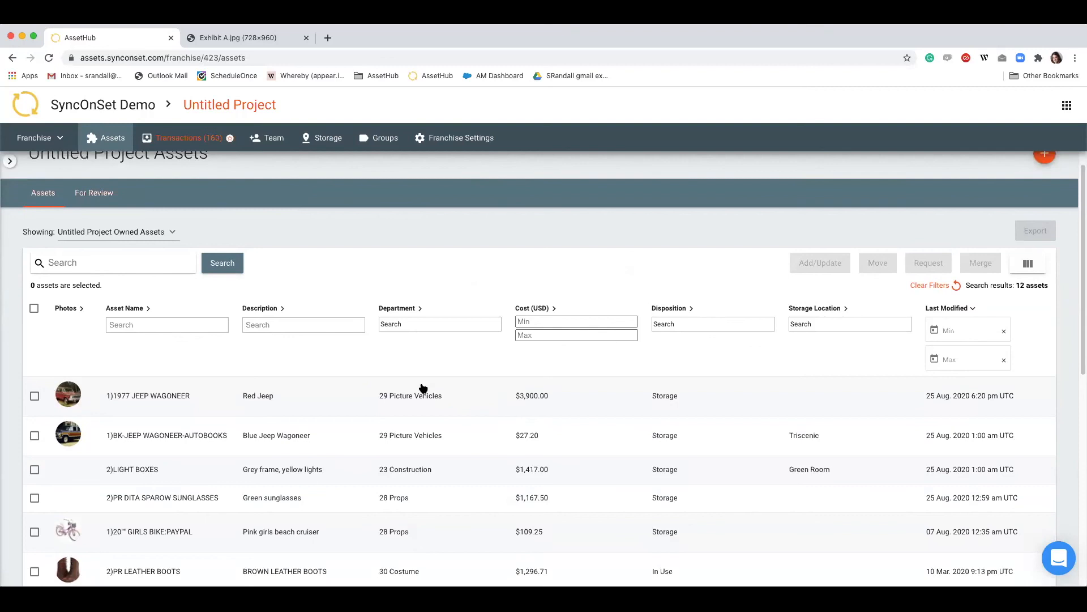
{"action": "scroll", "coordinate": [417, 399], "scroll_direction": "down", "scroll_amount": 1}
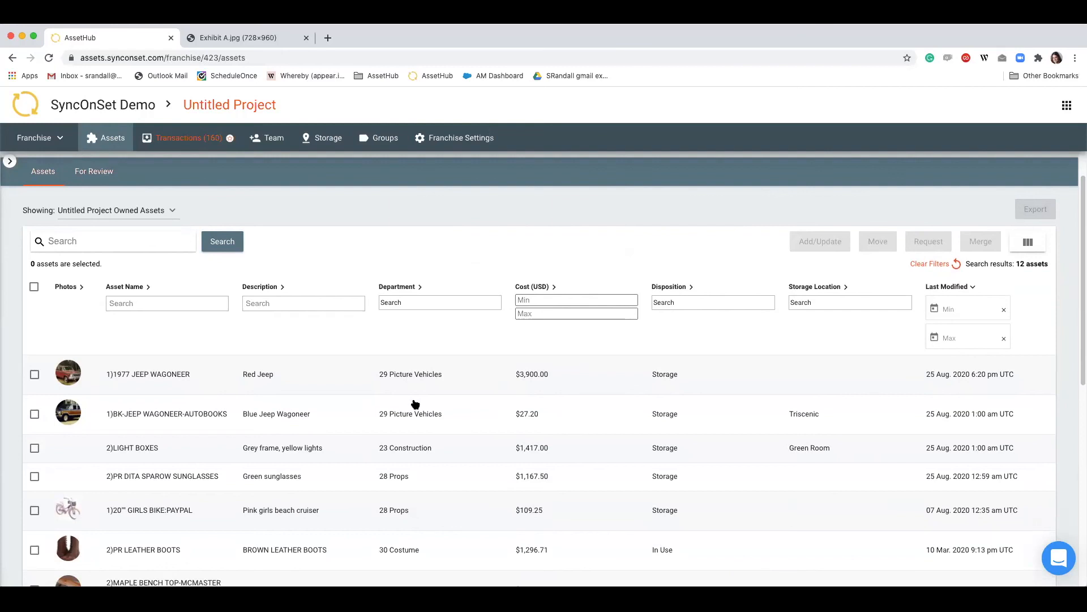
{"action": "scroll", "coordinate": [403, 354], "scroll_direction": "down", "scroll_amount": 1}
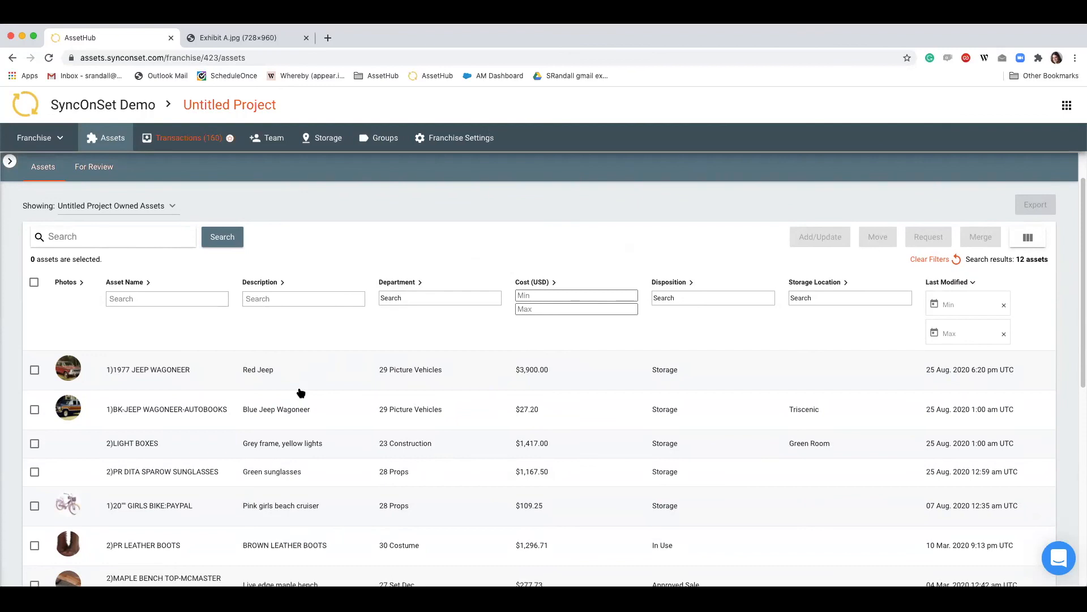
{"action": "scroll", "coordinate": [300, 392], "scroll_direction": "down", "scroll_amount": 1}
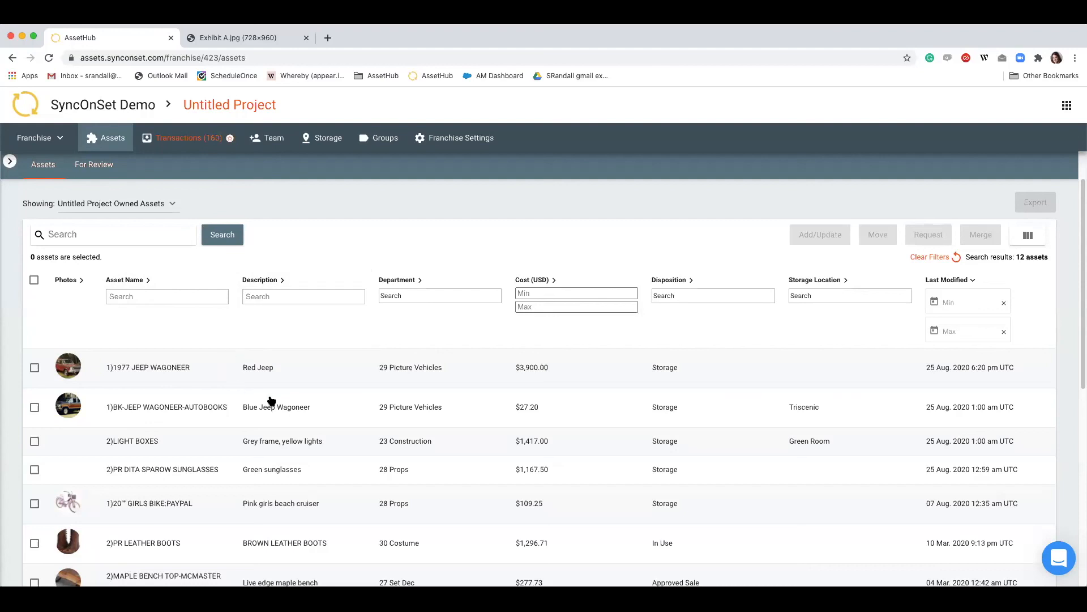
{"action": "left_click", "coordinate": [259, 370]}
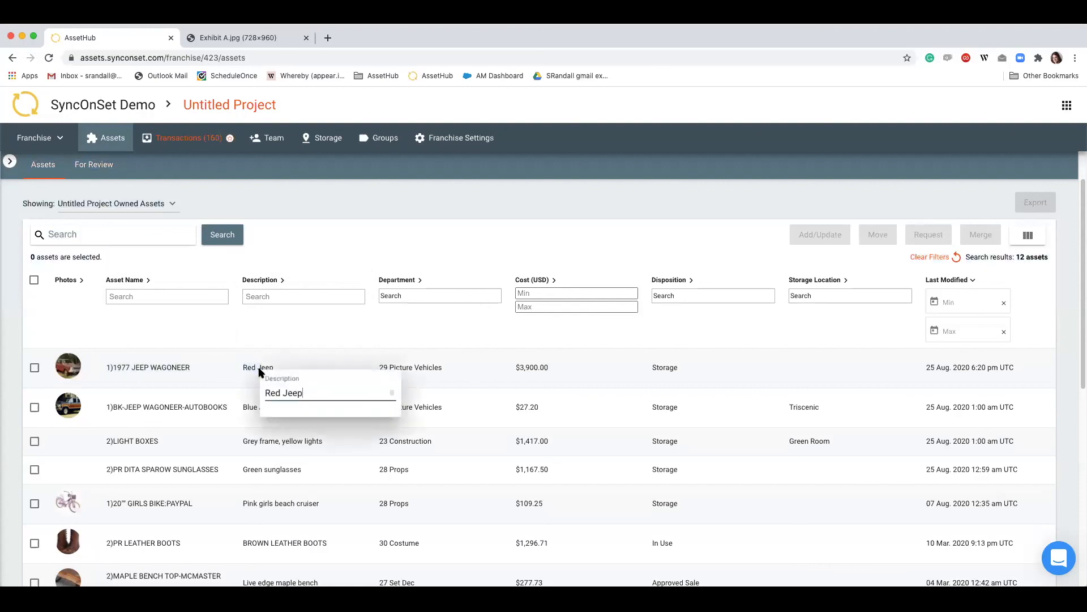
{"action": "left_click_drag", "start_coordinate": [281, 392], "coordinate": [261, 393]}
{"action": "type", "text": "Blie"}
{"action": "key", "text": "BackSpace"}
{"action": "key", "text": "BackSpace"}
{"action": "type", "text": "ue"}
{"action": "key", "text": "Return"}
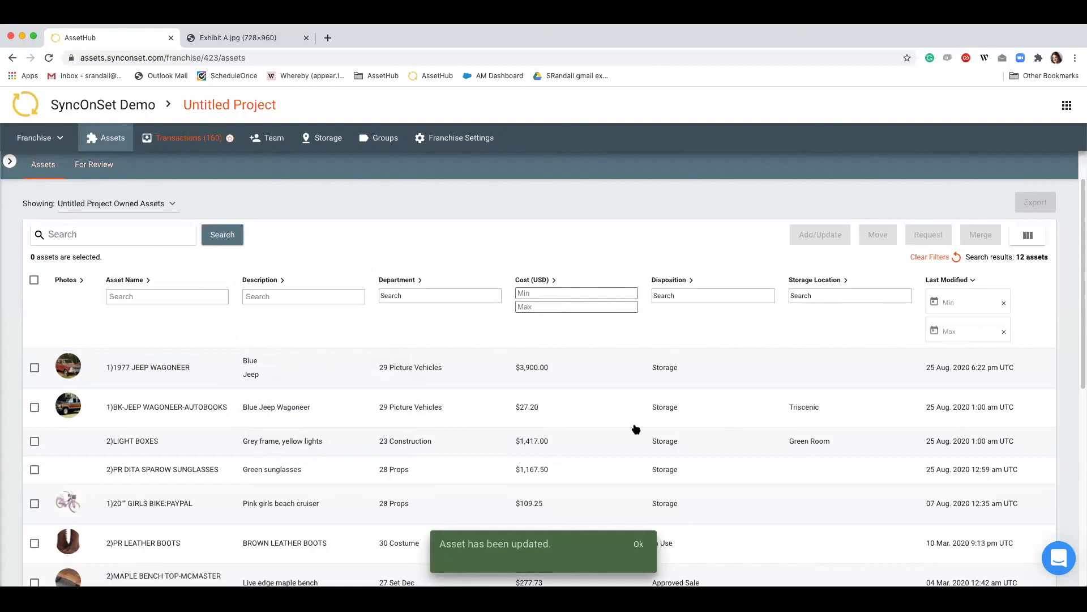
{"action": "left_click", "coordinate": [641, 545]}
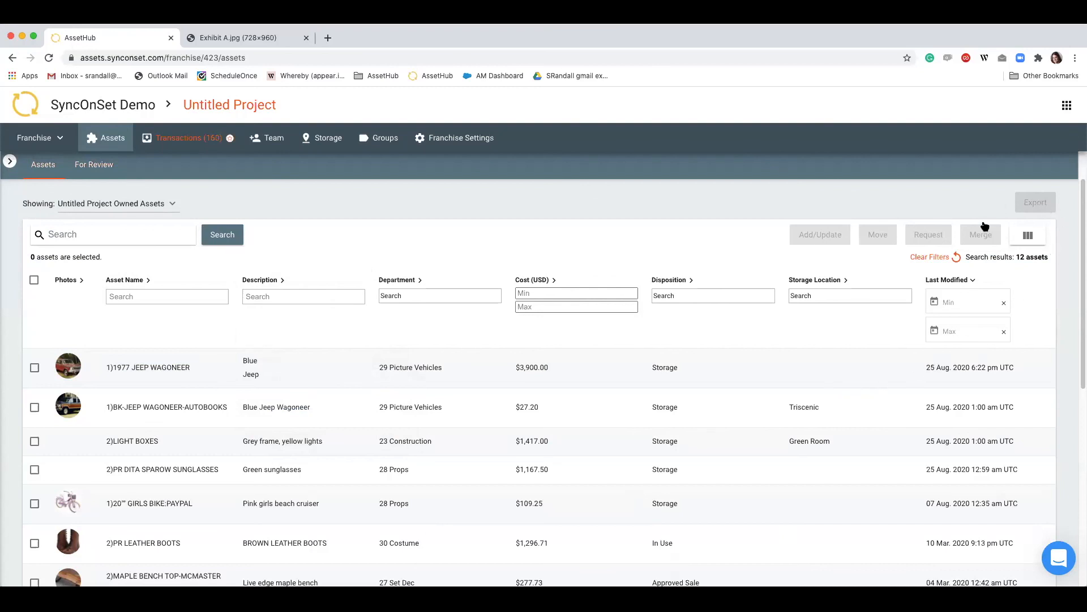
Add the Asset Number column to the project's asset list and close the column chooser
{"action": "left_click", "coordinate": [1027, 238]}
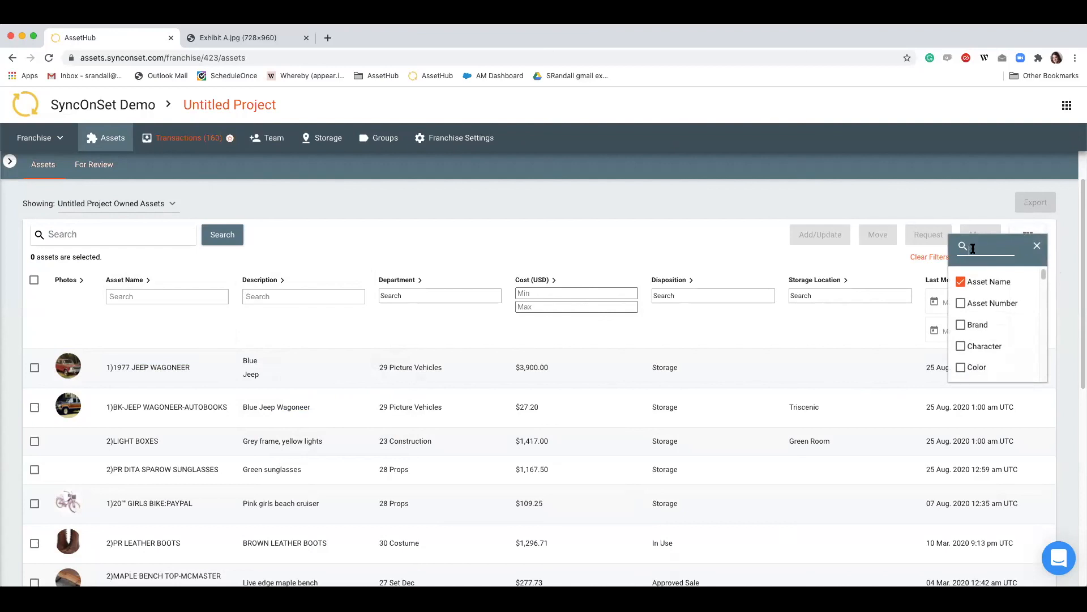
{"action": "left_click", "coordinate": [976, 304]}
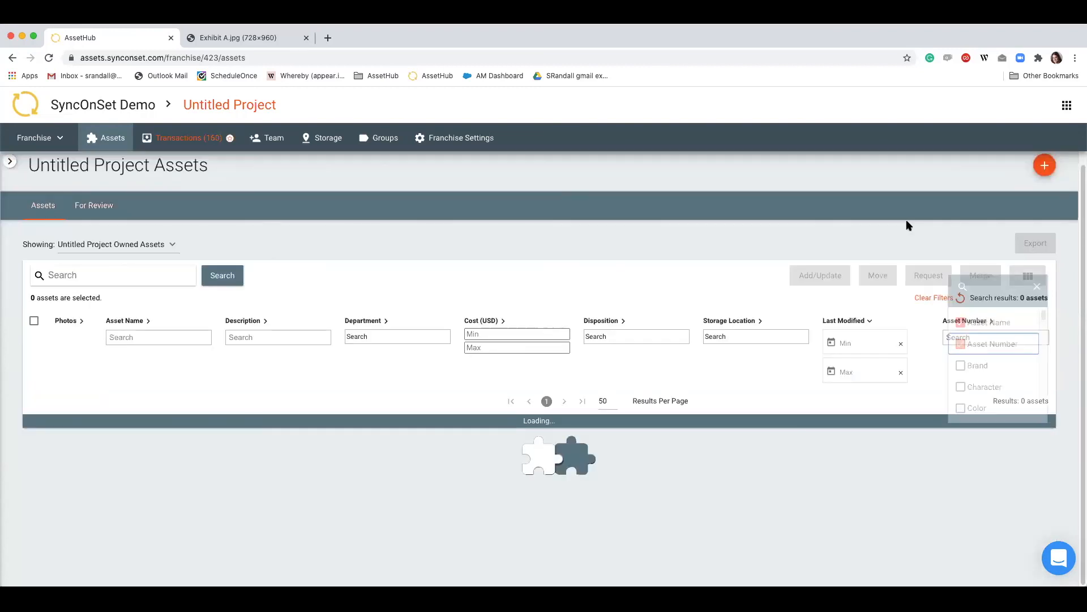
{"action": "left_click", "coordinate": [1037, 287]}
{"action": "scroll", "coordinate": [849, 413], "scroll_direction": "down", "scroll_amount": 1}
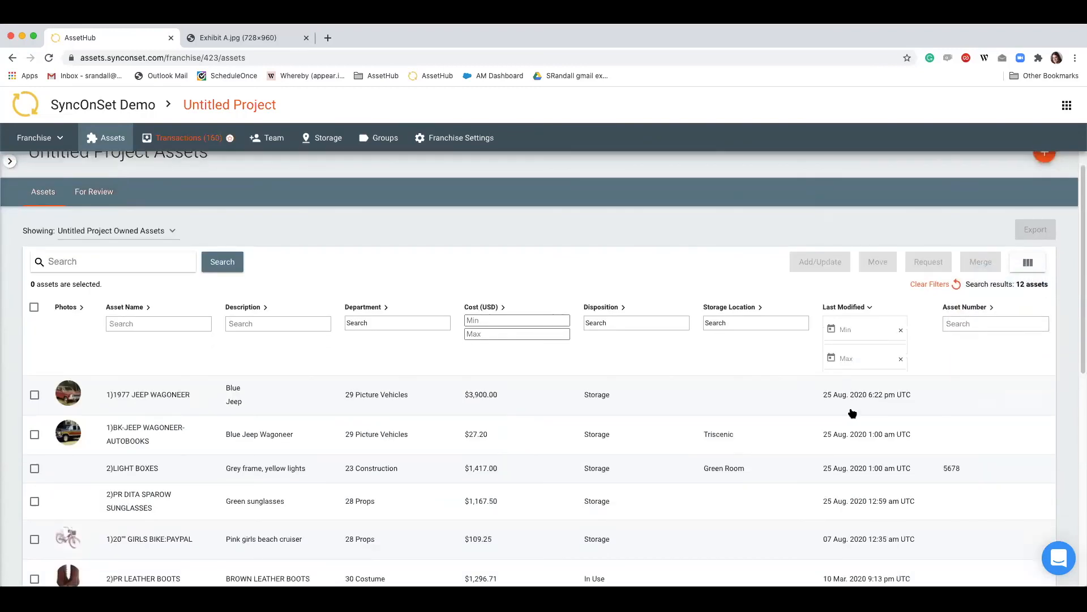
Set the 1977 Jeep Wagoneer's asset number to 1234 directly in the asset list
{"action": "left_click", "coordinate": [965, 396]}
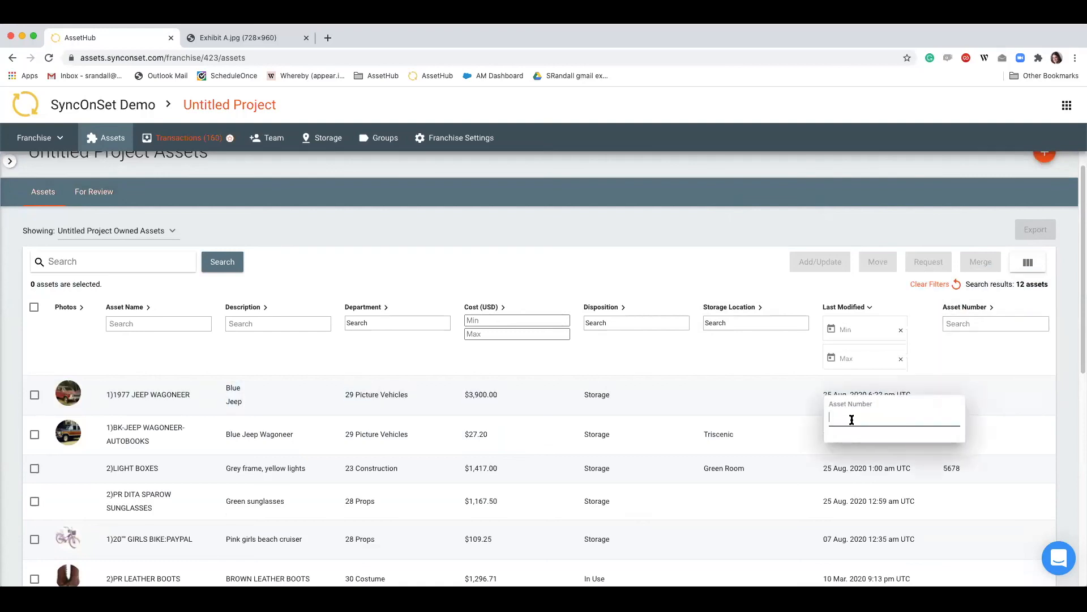
{"action": "type", "text": "1234"}
{"action": "key", "text": "Return"}
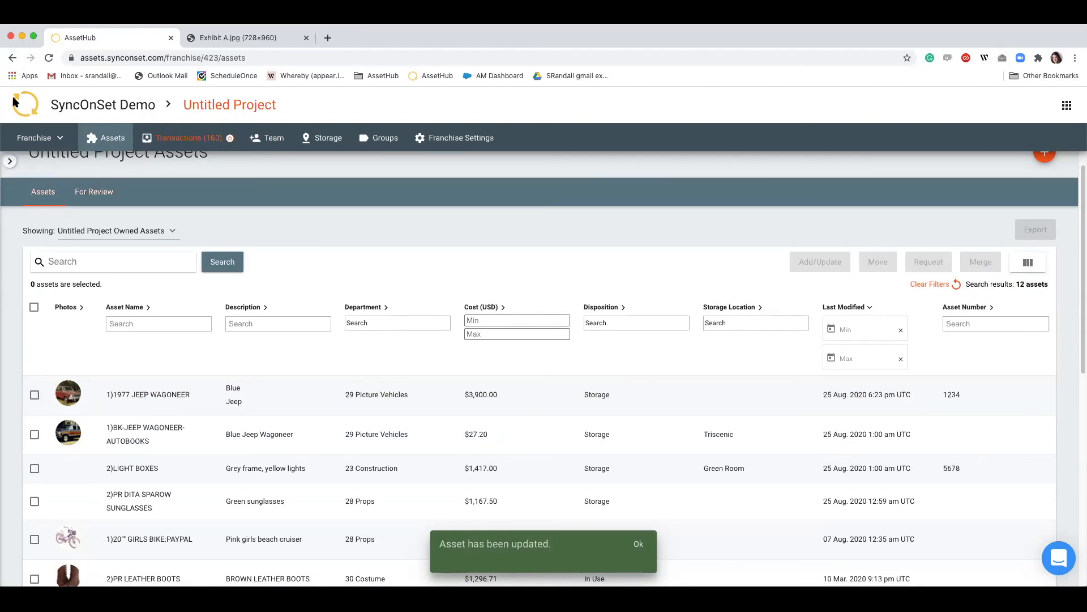
View the franchise navigation options, dismiss the update notification and open the support chat
{"action": "left_click", "coordinate": [59, 138]}
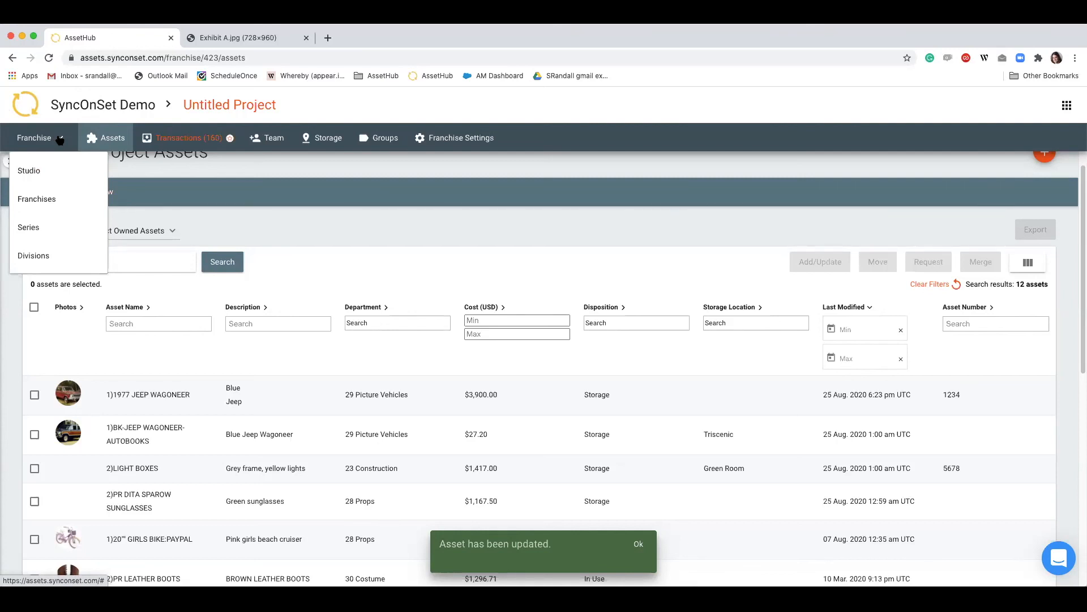
{"action": "left_click", "coordinate": [439, 228]}
{"action": "left_click", "coordinate": [640, 544]}
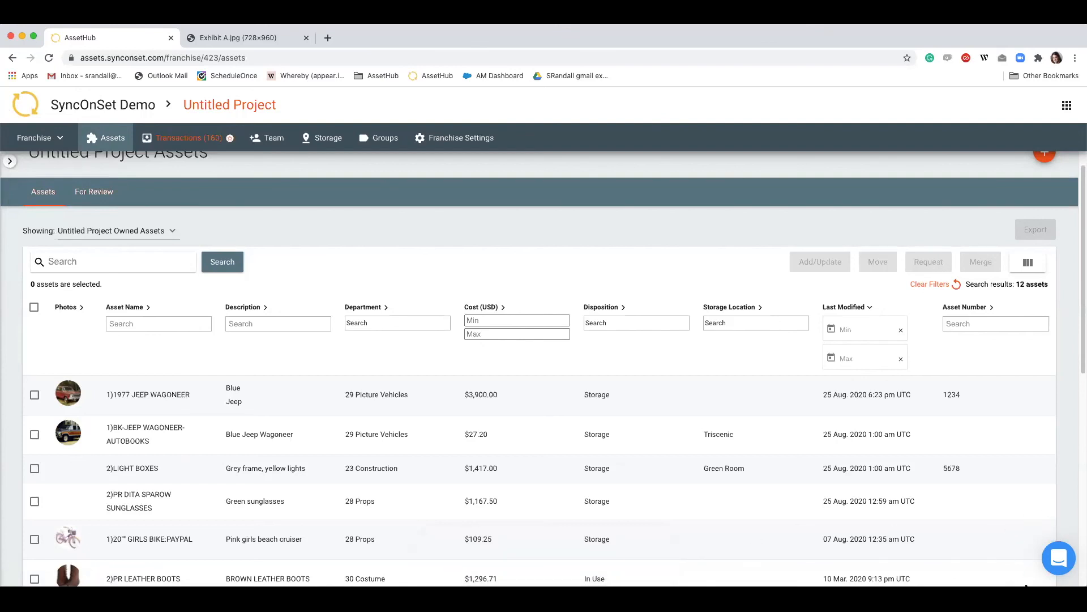
{"action": "left_click", "coordinate": [1056, 560]}
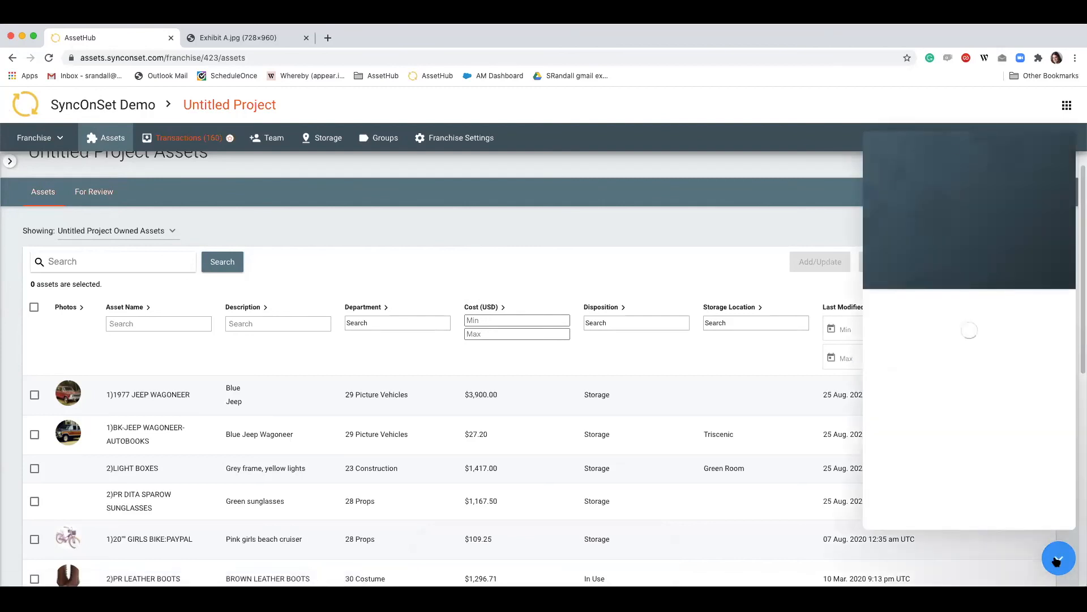